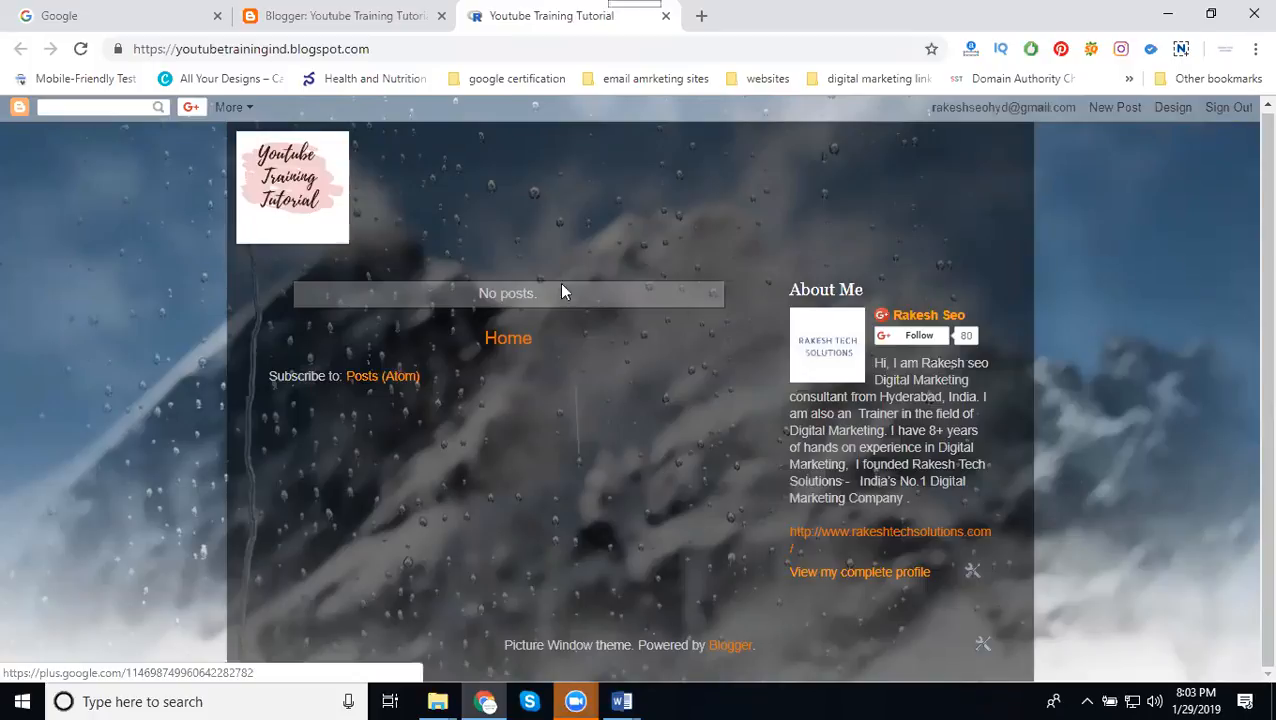
- Set the Navbar gadget to Off in the blog layout and save the arrangement
left_click(342, 18)
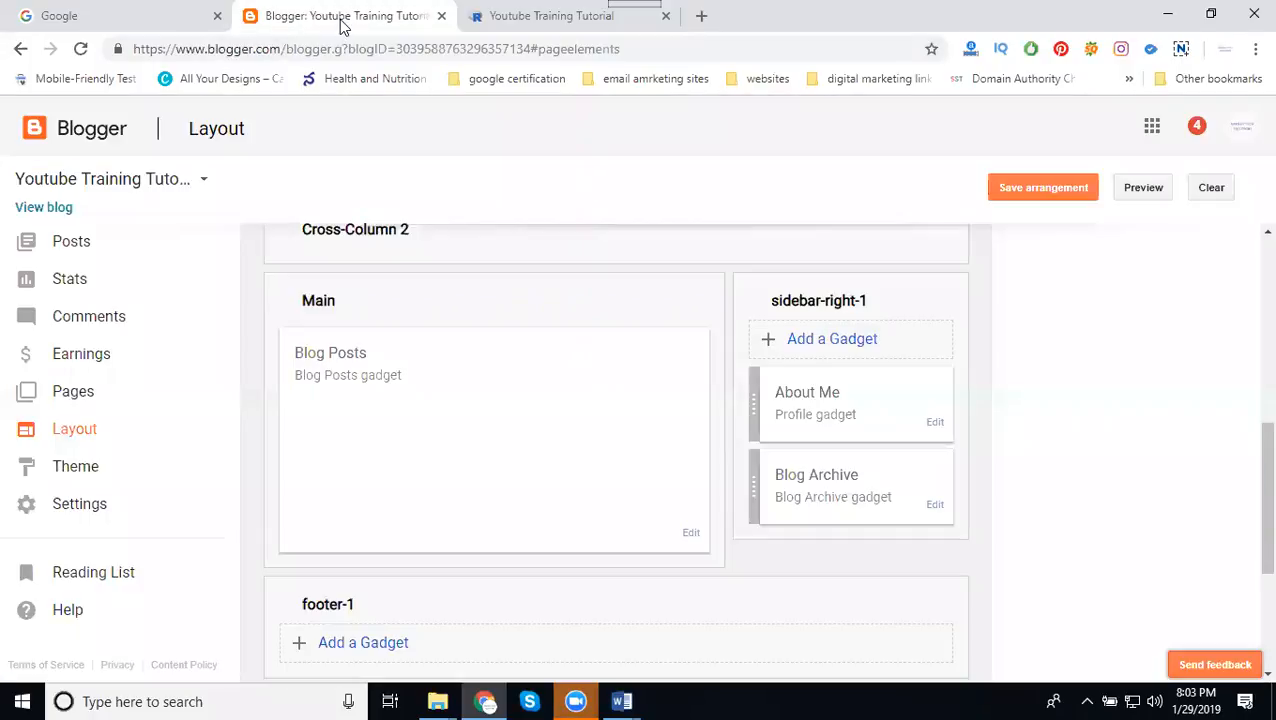
scroll(330, 333, "up", 3)
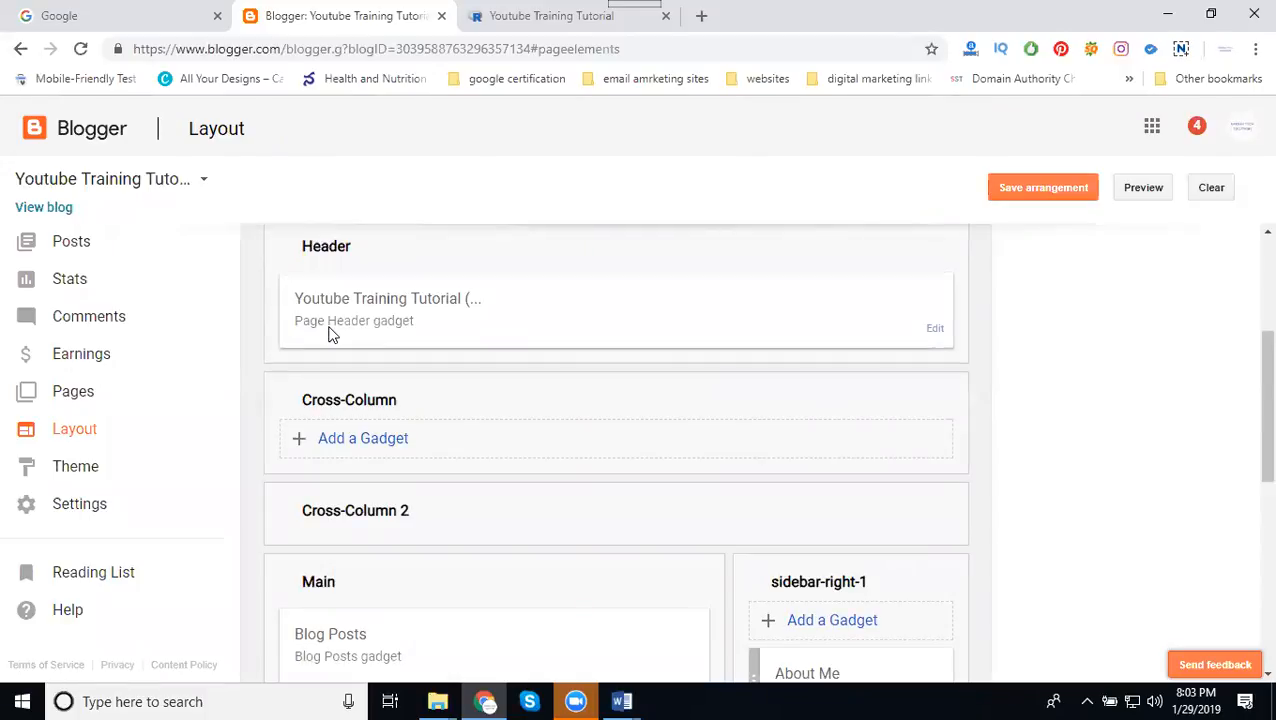
scroll(310, 420, "up", 3)
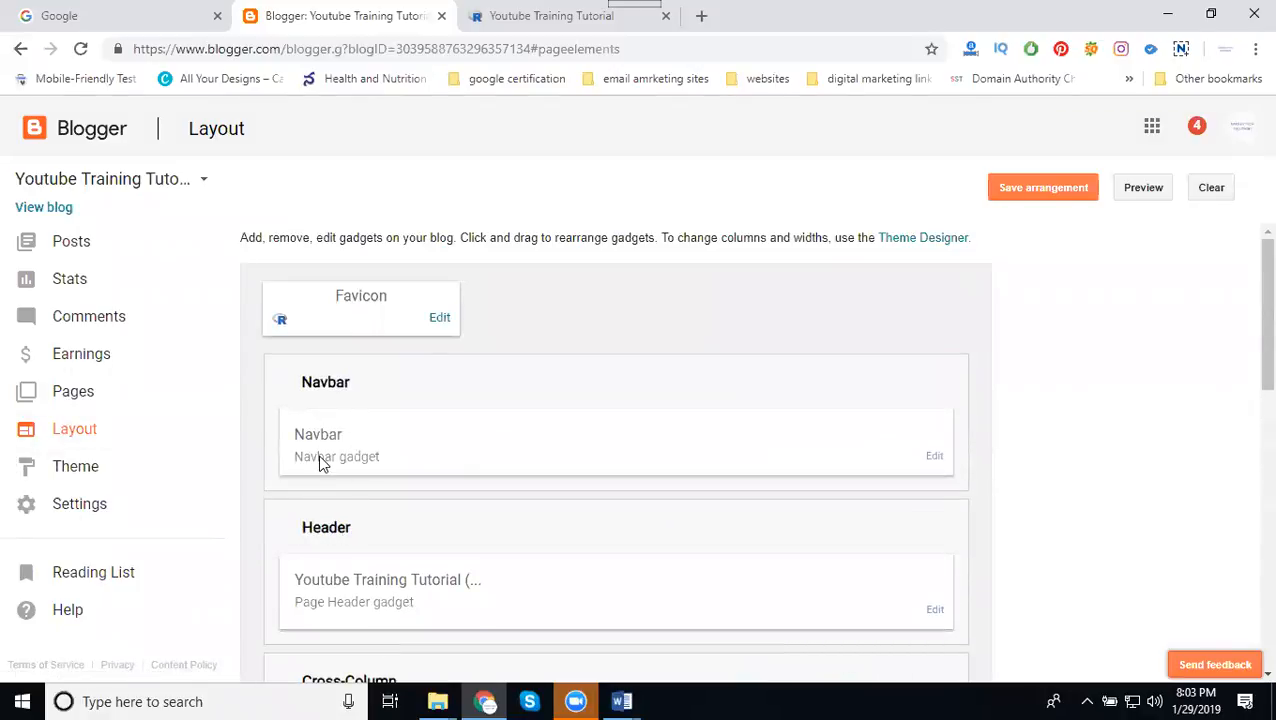
left_click(933, 457)
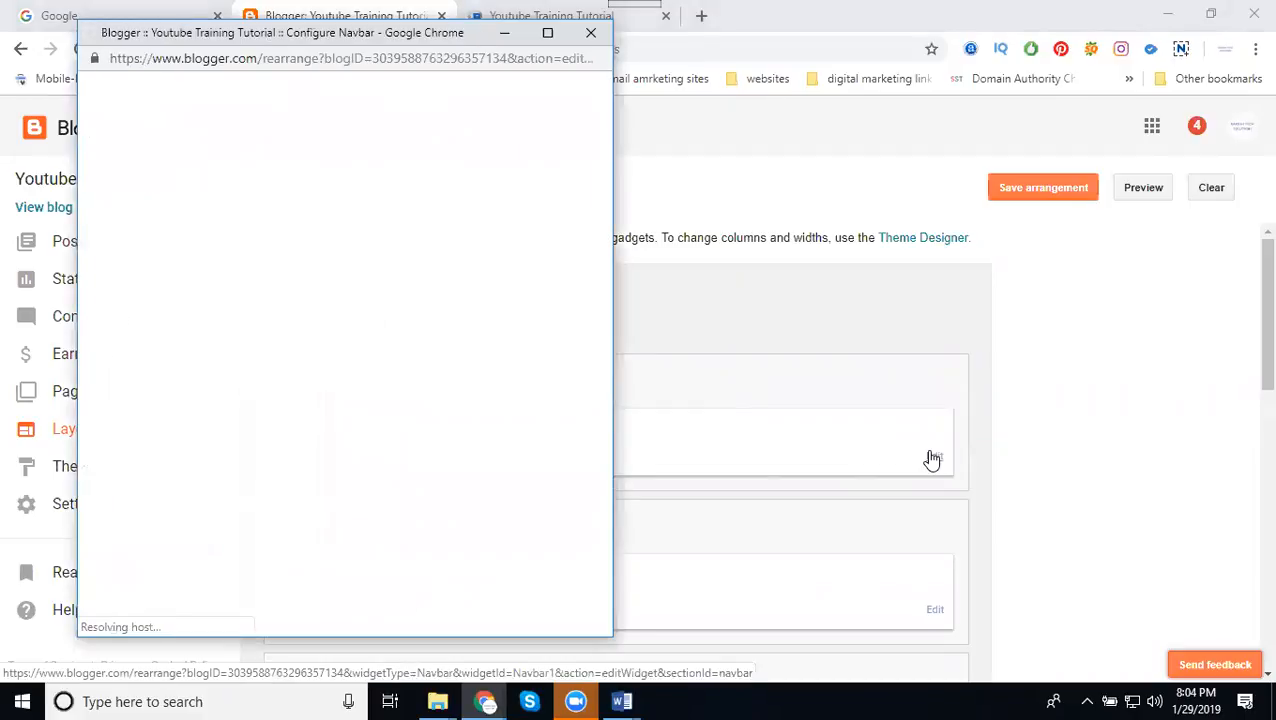
left_click(126, 583)
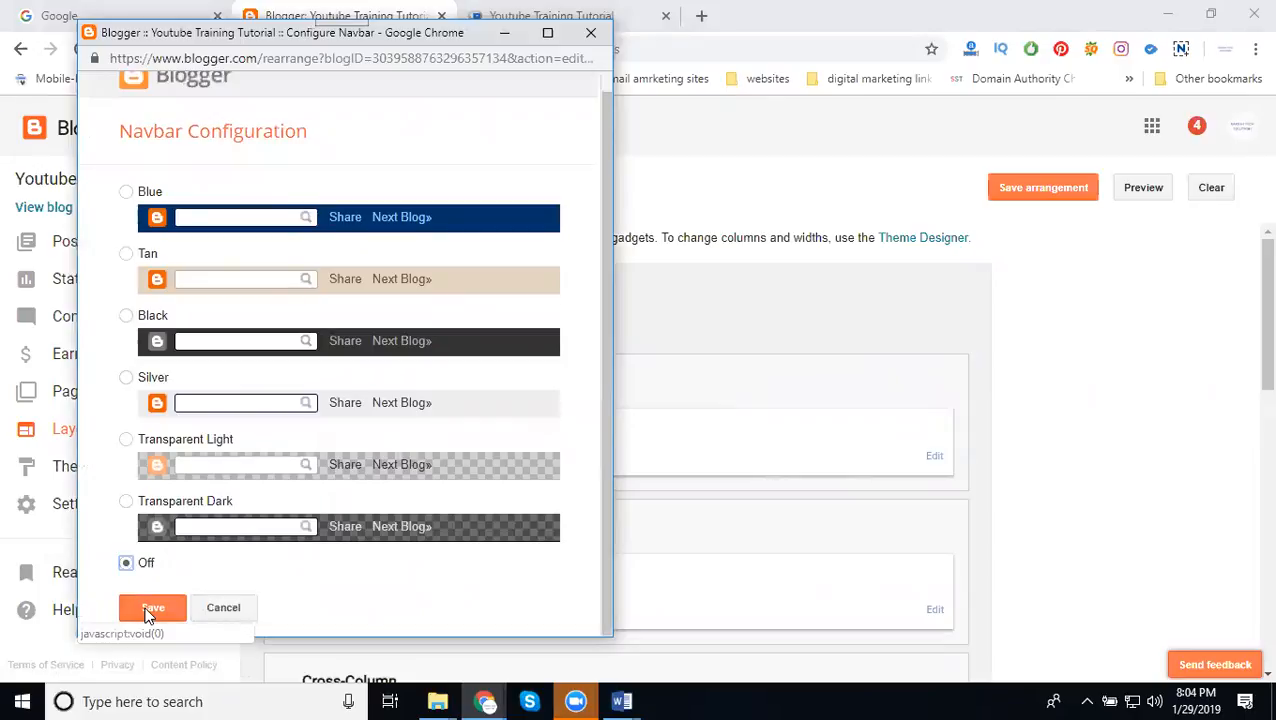
left_click(151, 610)
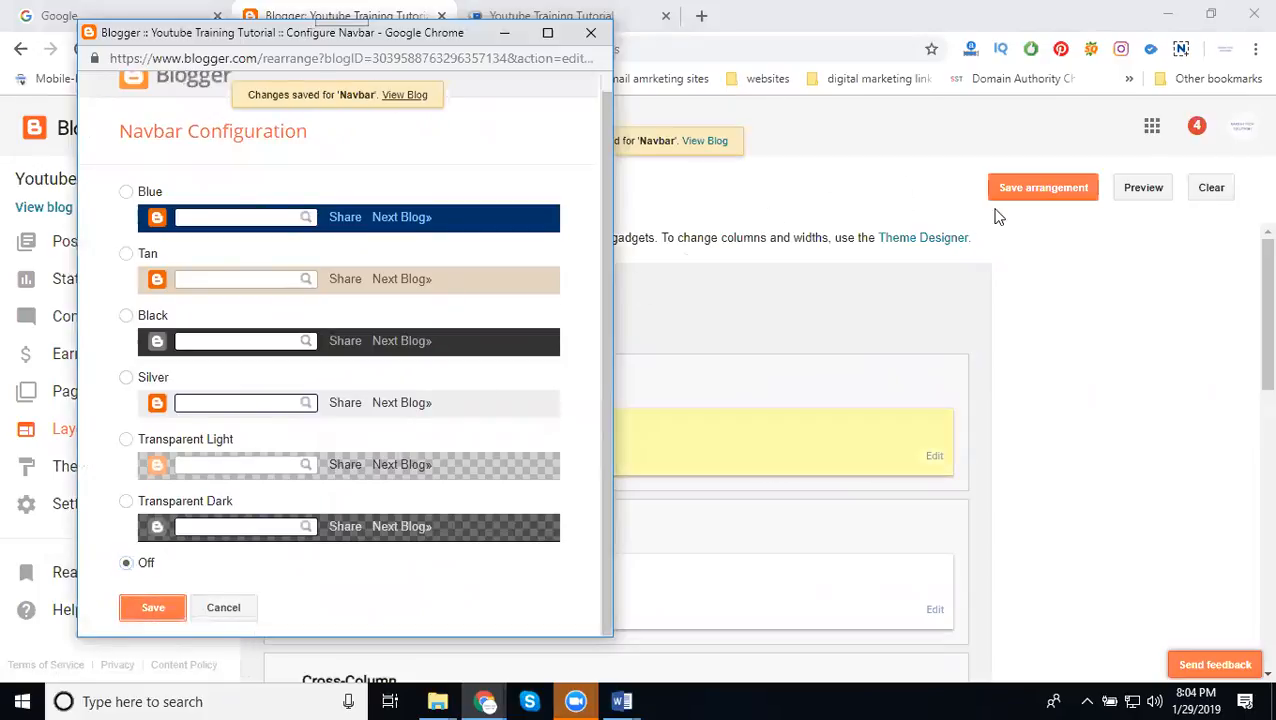
left_click(1040, 190)
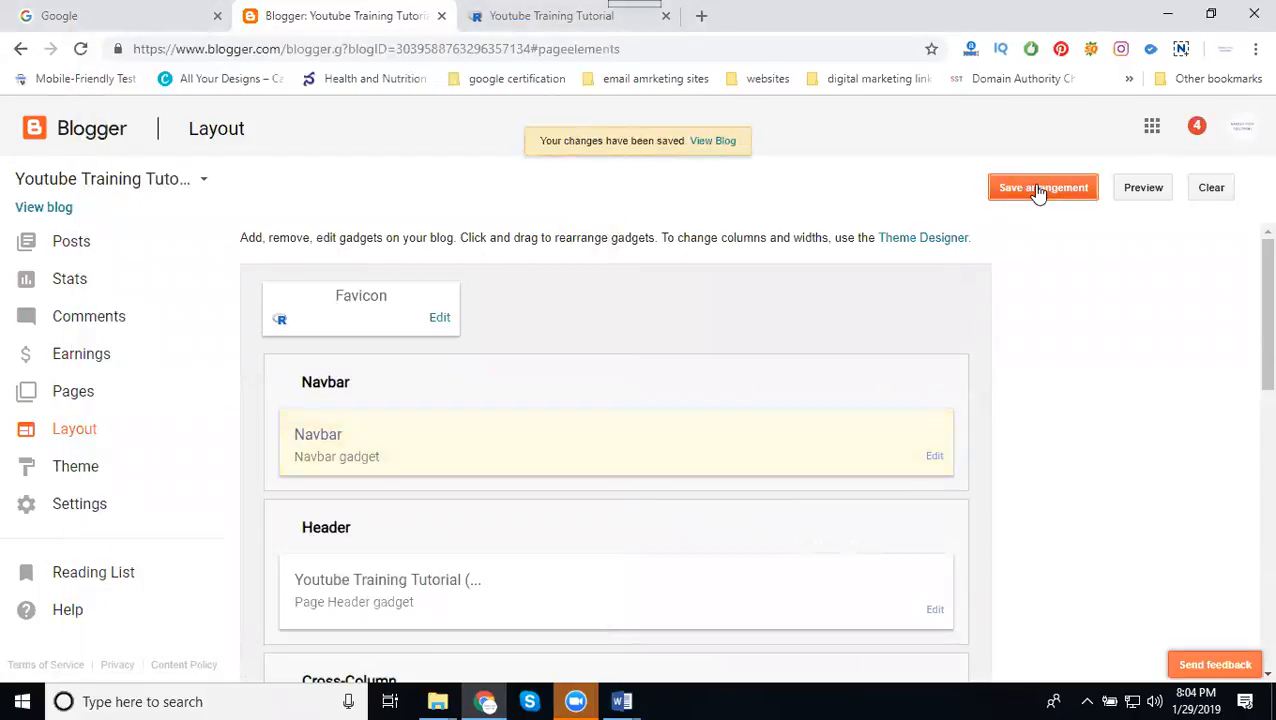
- Reload the published blog page to check the navbar change, and return to the layout editor
left_click(537, 12)
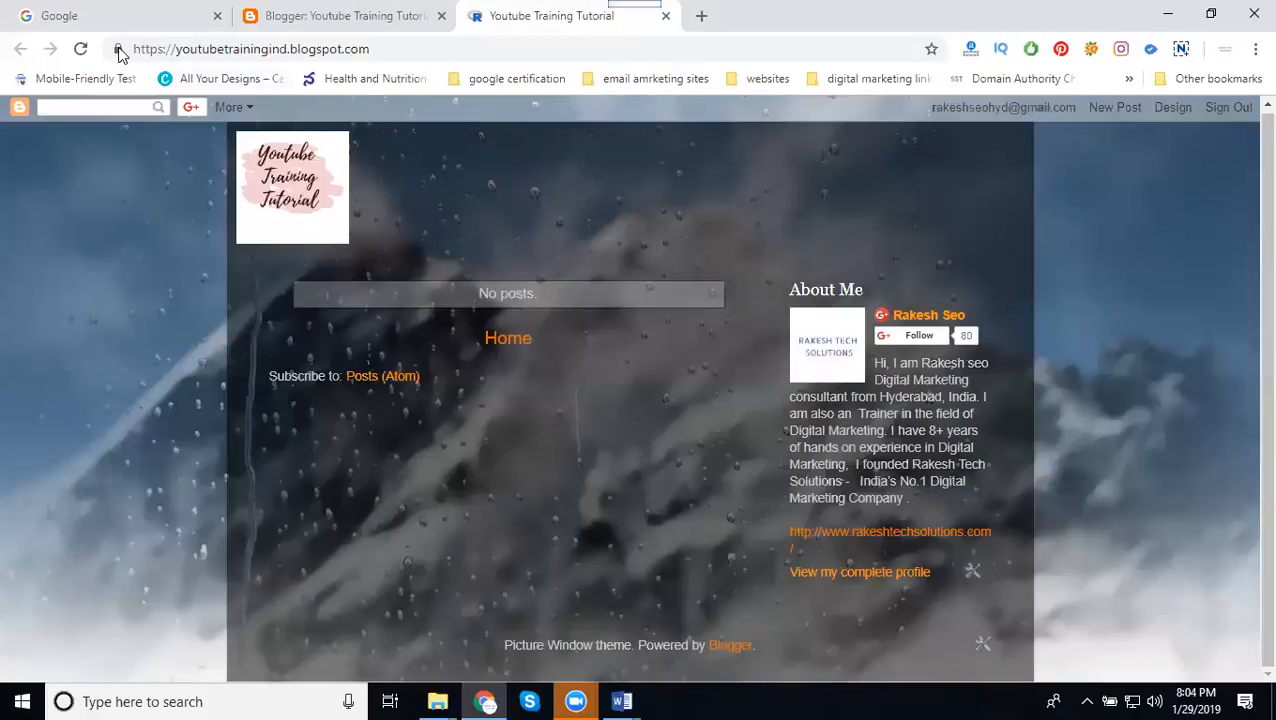
left_click(80, 49)
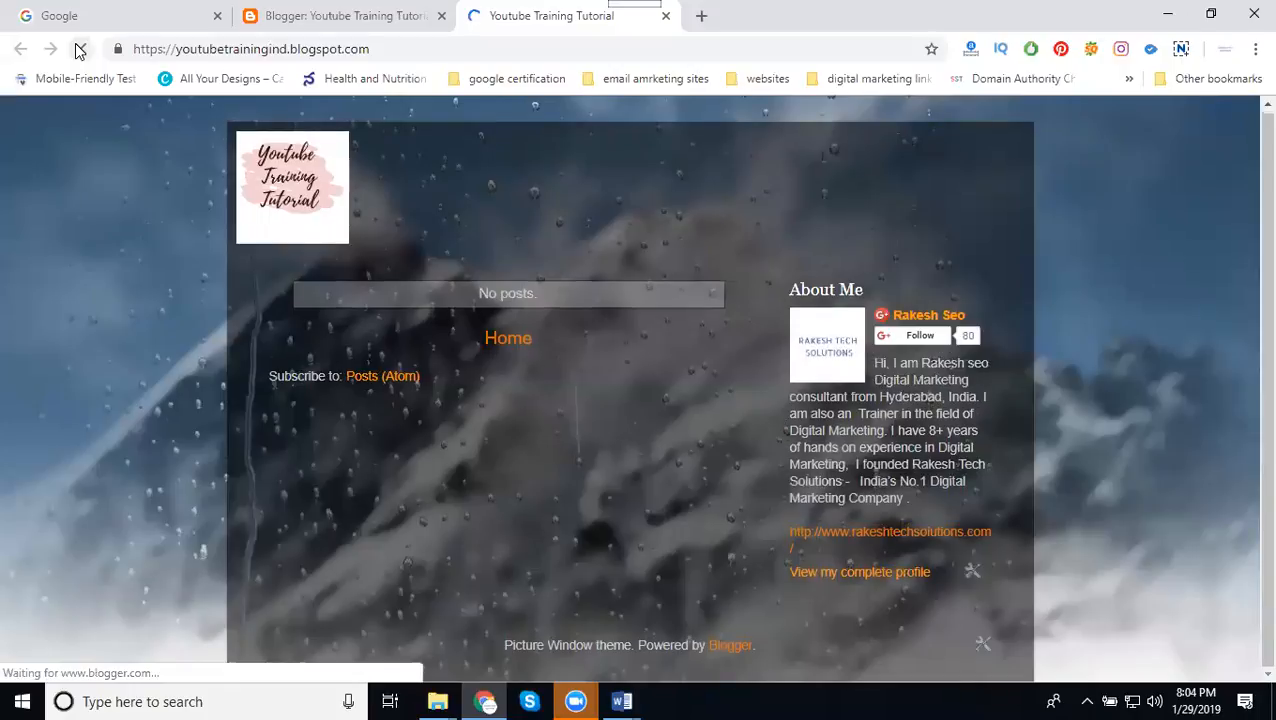
left_click(287, 20)
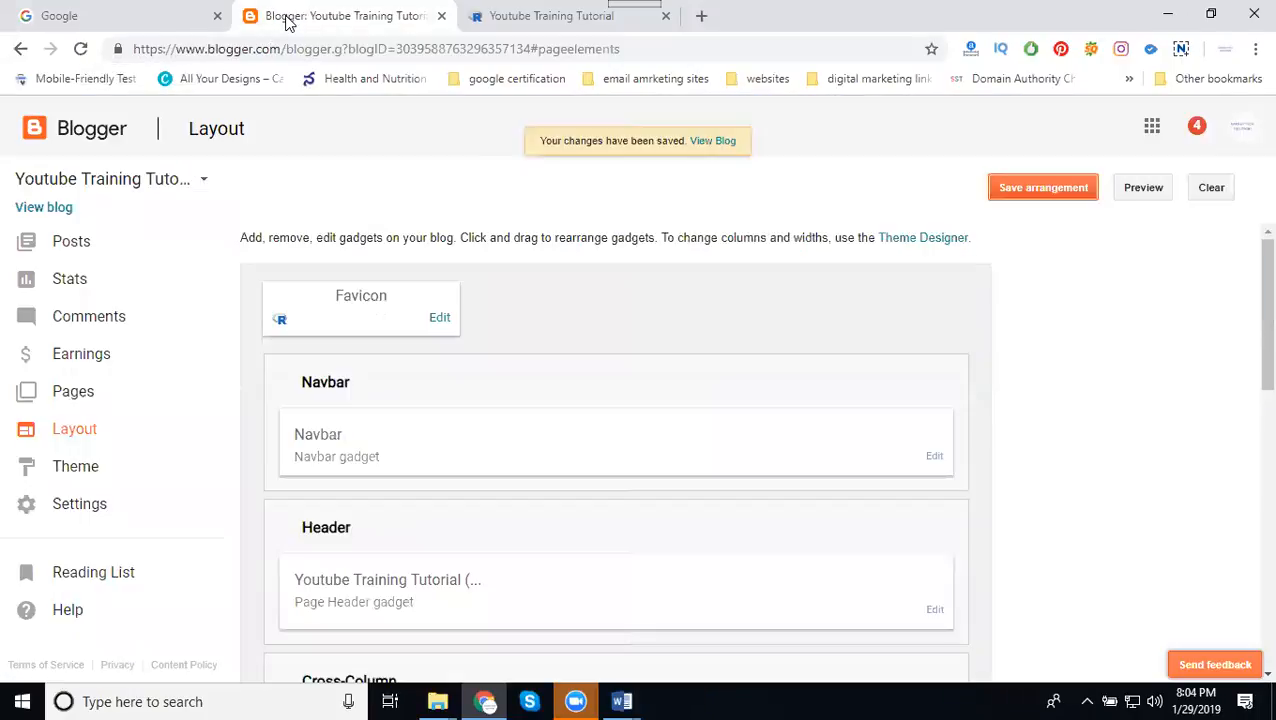
- Remove the About Me profile gadget from the sidebar-right-1 section
scroll(340, 288, "down", 1)
scroll(350, 320, "down", 3)
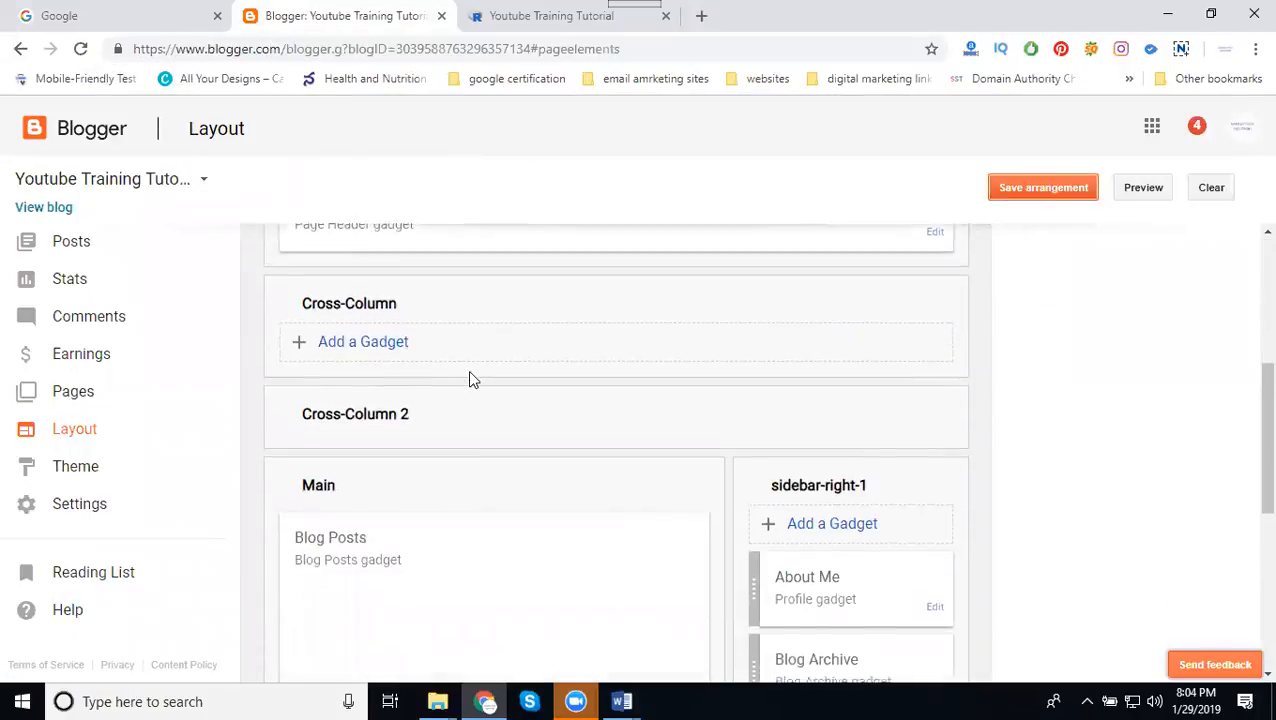
scroll(480, 380, "down", 2)
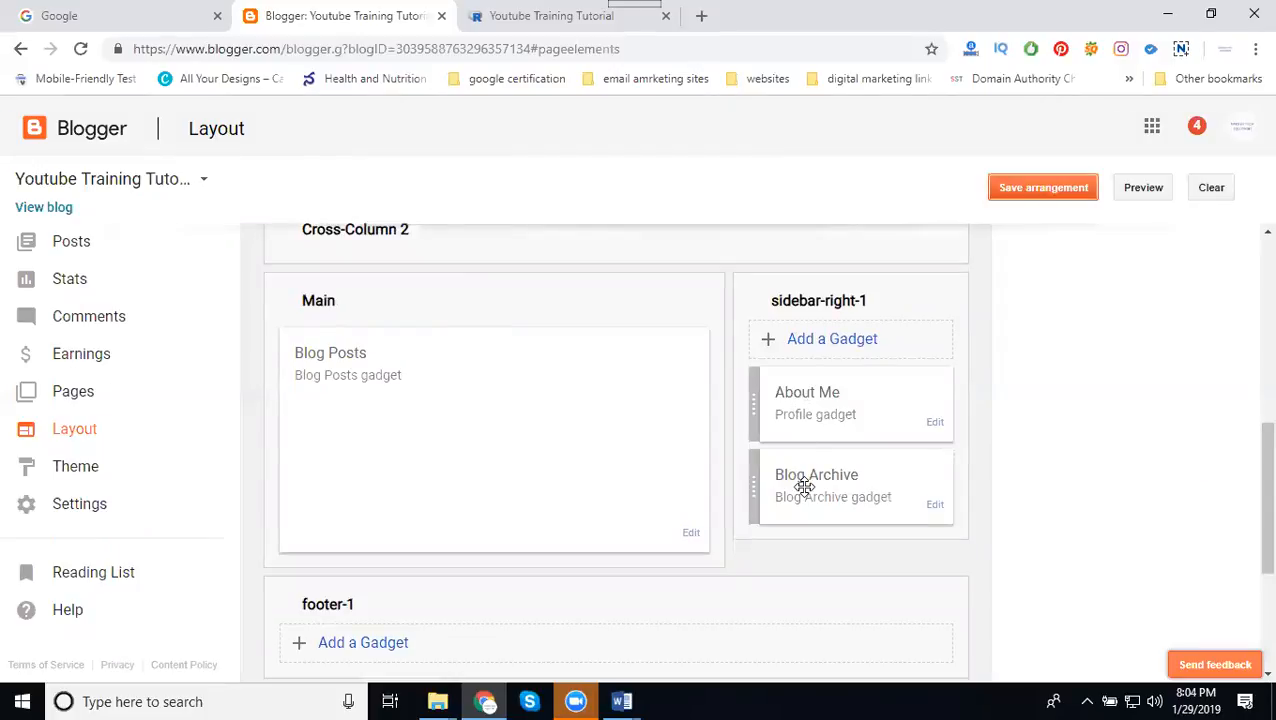
left_click(934, 425)
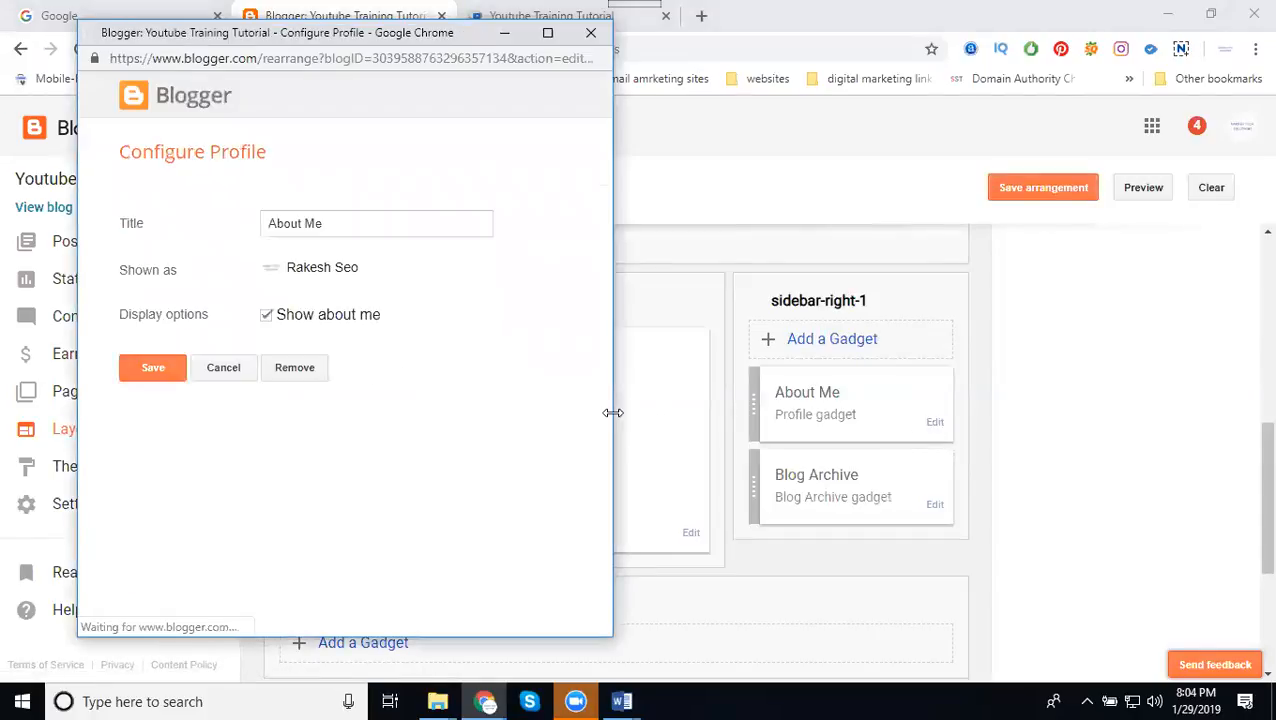
left_click(308, 368)
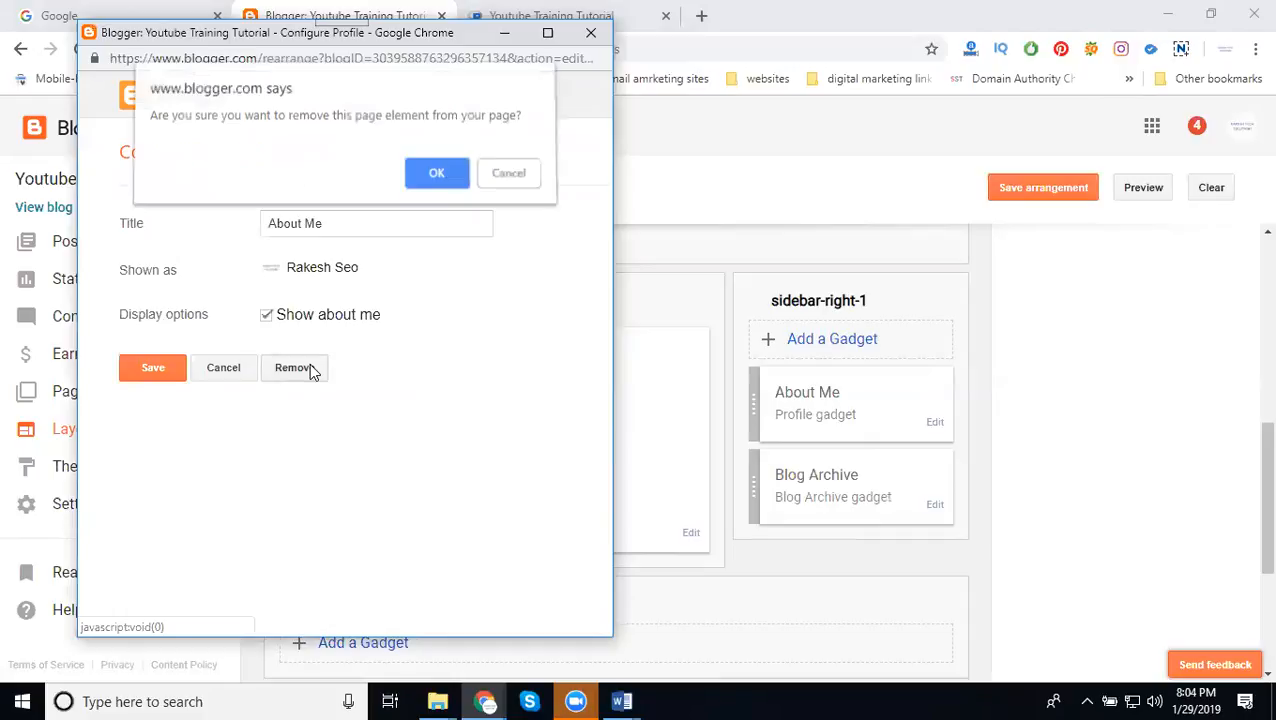
left_click(425, 177)
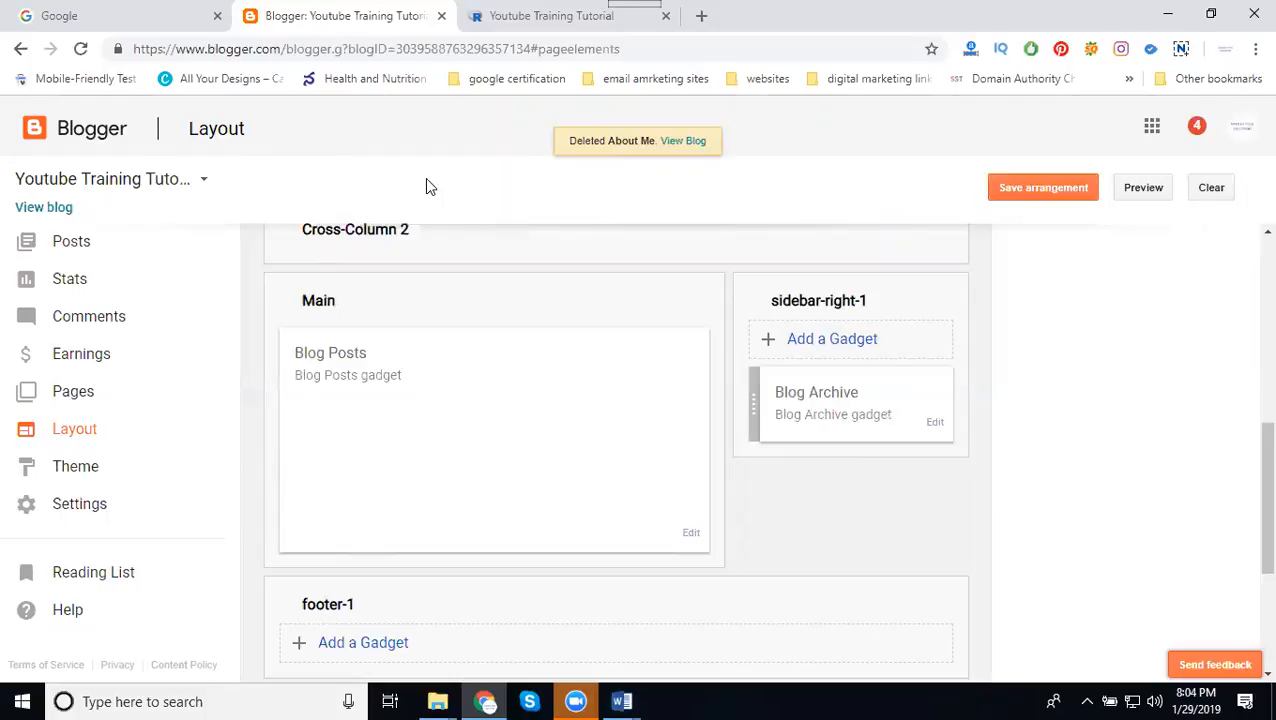
- Look through the gadgets that can be added to sidebar-right-1, and close the list without adding any
left_click(811, 345)
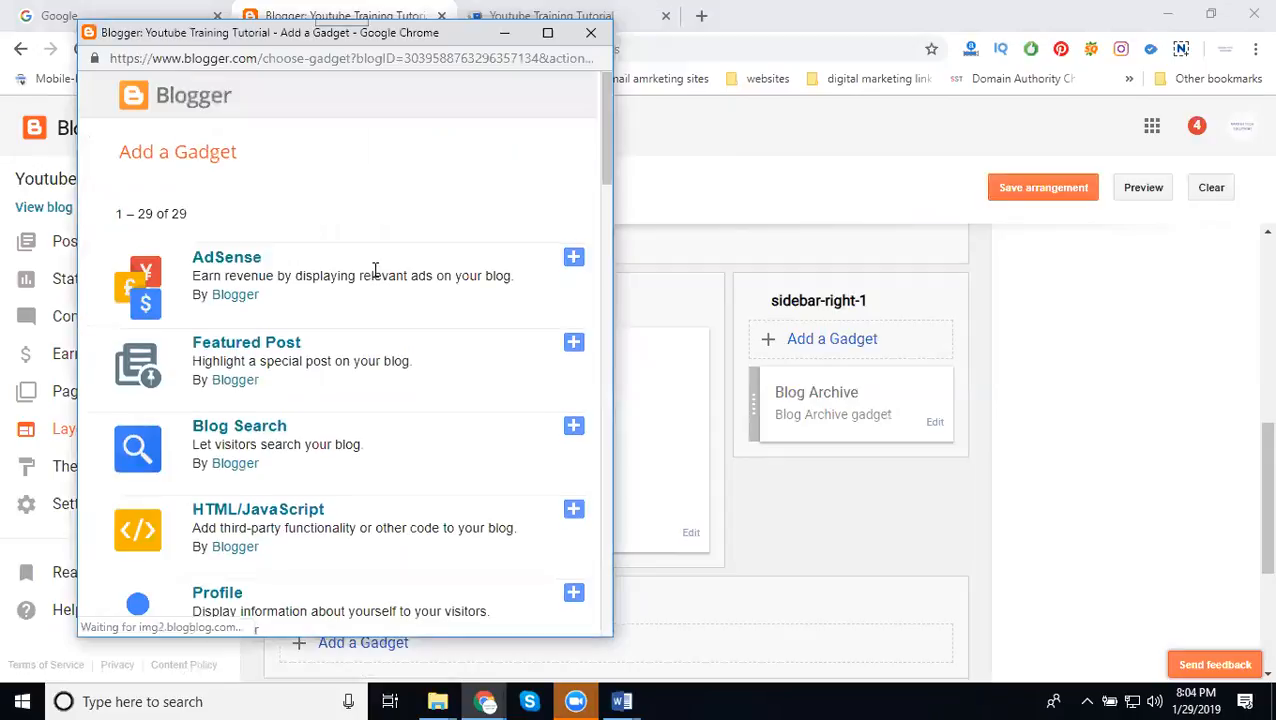
scroll(297, 292, "down", 3)
scroll(297, 298, "down", 1)
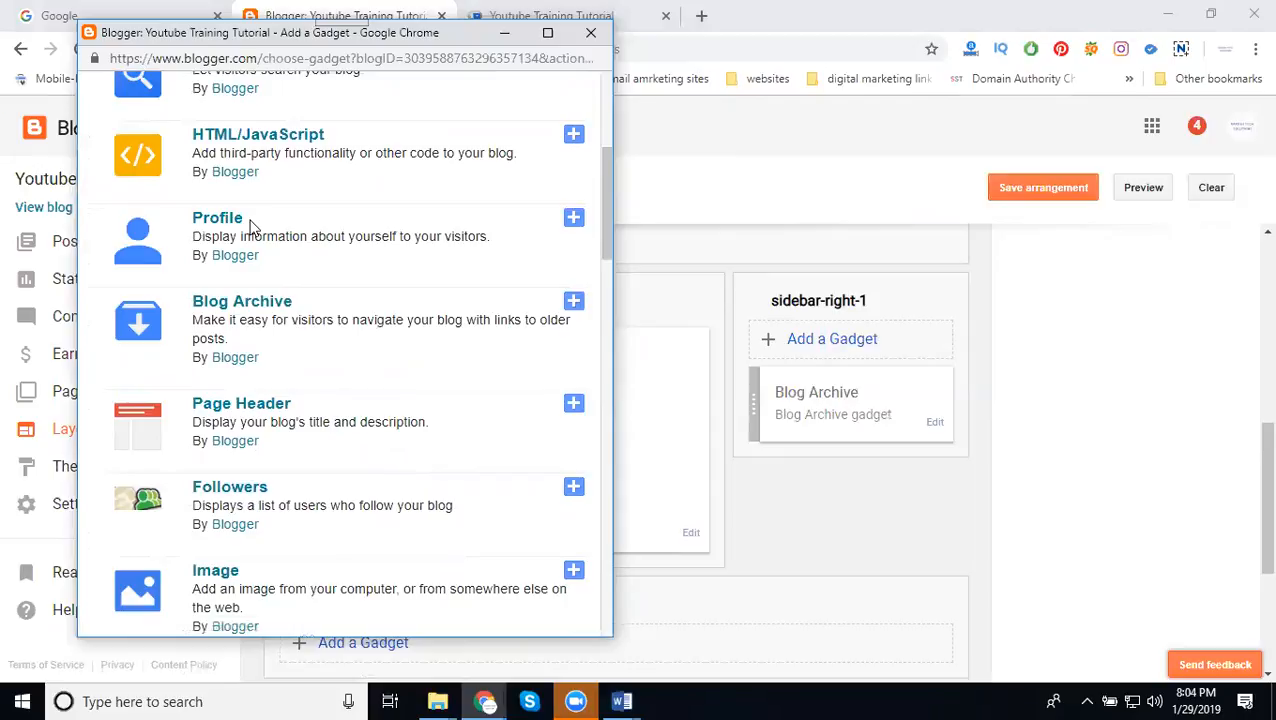
left_click(591, 33)
- Remove the Blog Archive gadget from sidebar-right-1 and save the arrangement
left_click(937, 425)
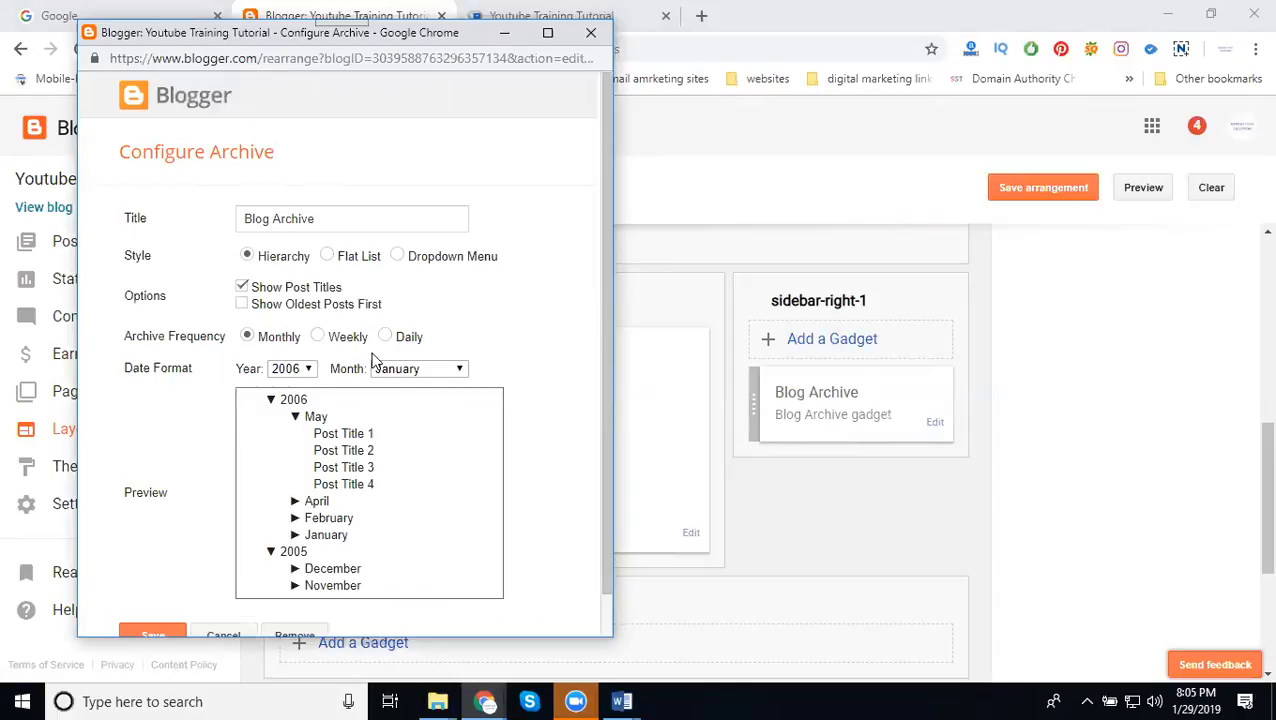
scroll(399, 353, "down", 1)
left_click(300, 592)
left_click(442, 179)
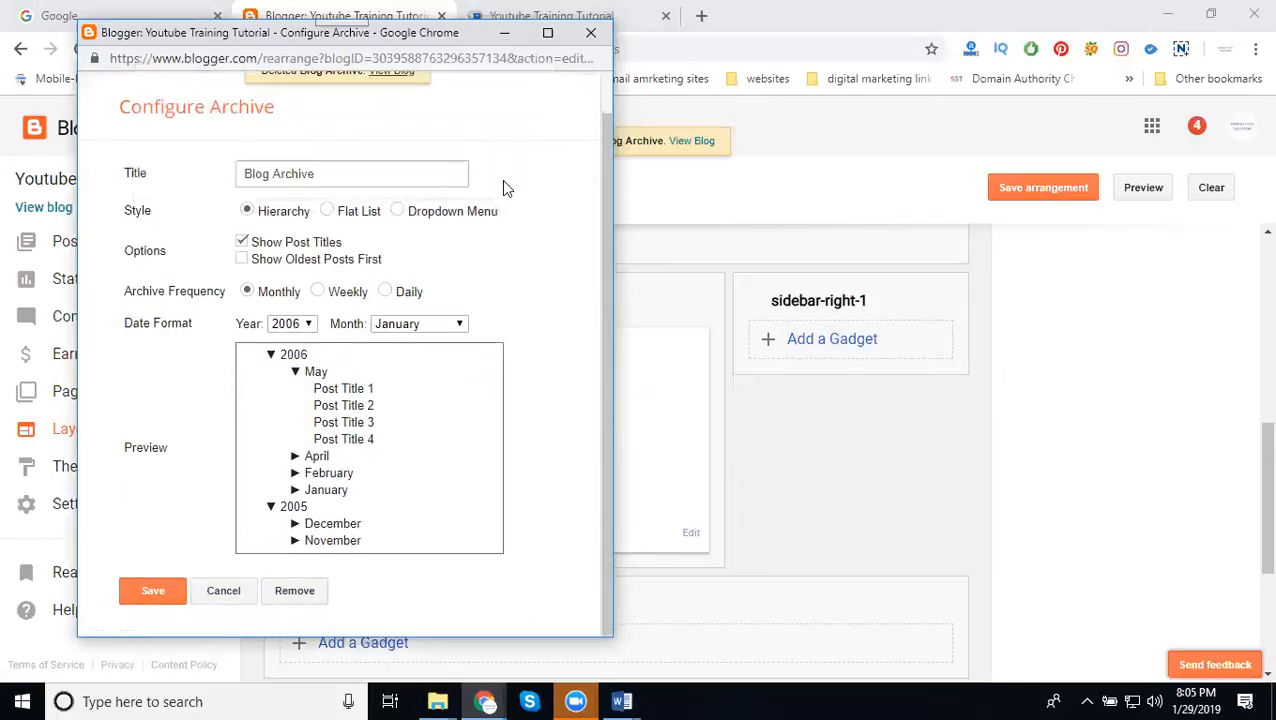
left_click(1053, 190)
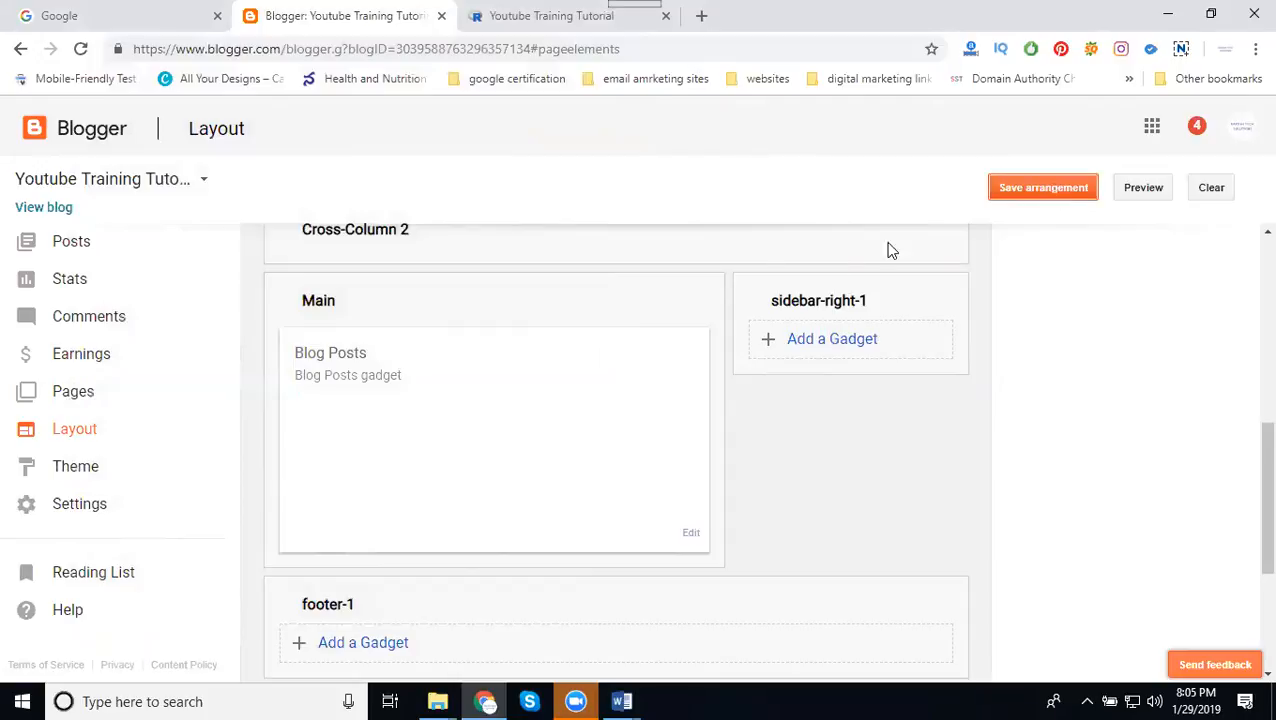
- Turn off the date, Posted by and time items in the Blog Posts gadget's post page options
scroll(669, 265, "down", 1)
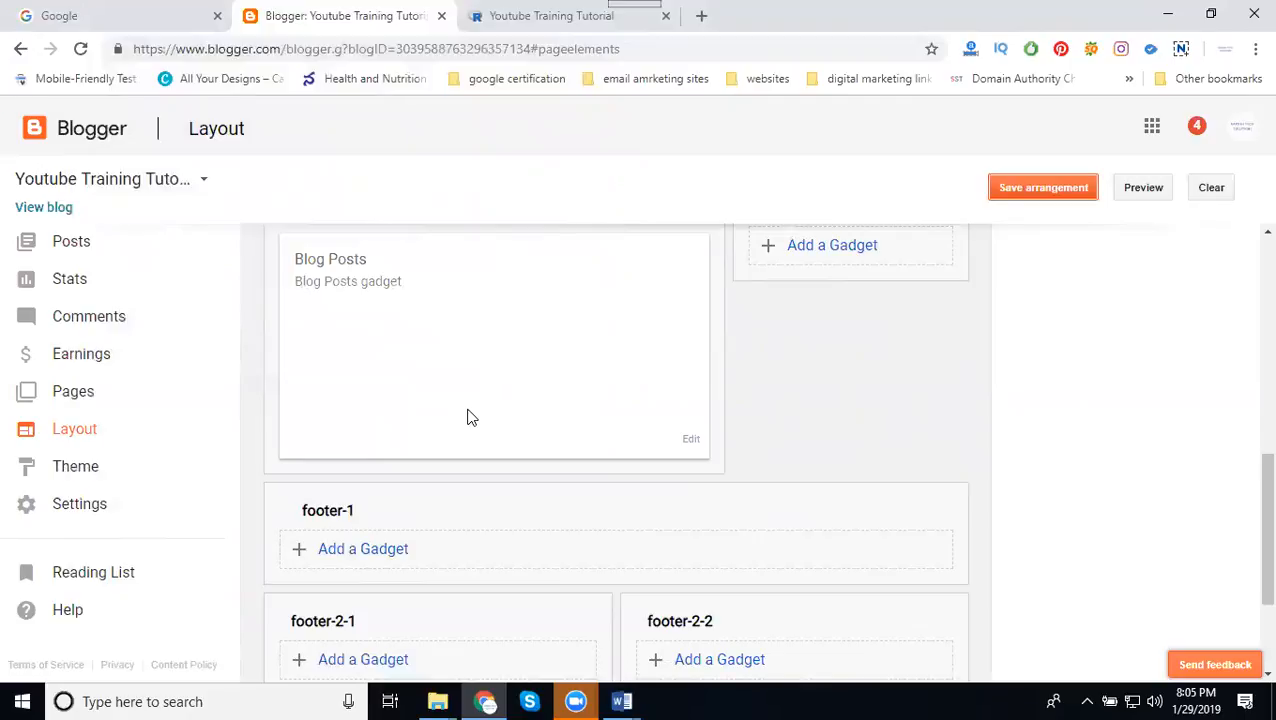
left_click(689, 441)
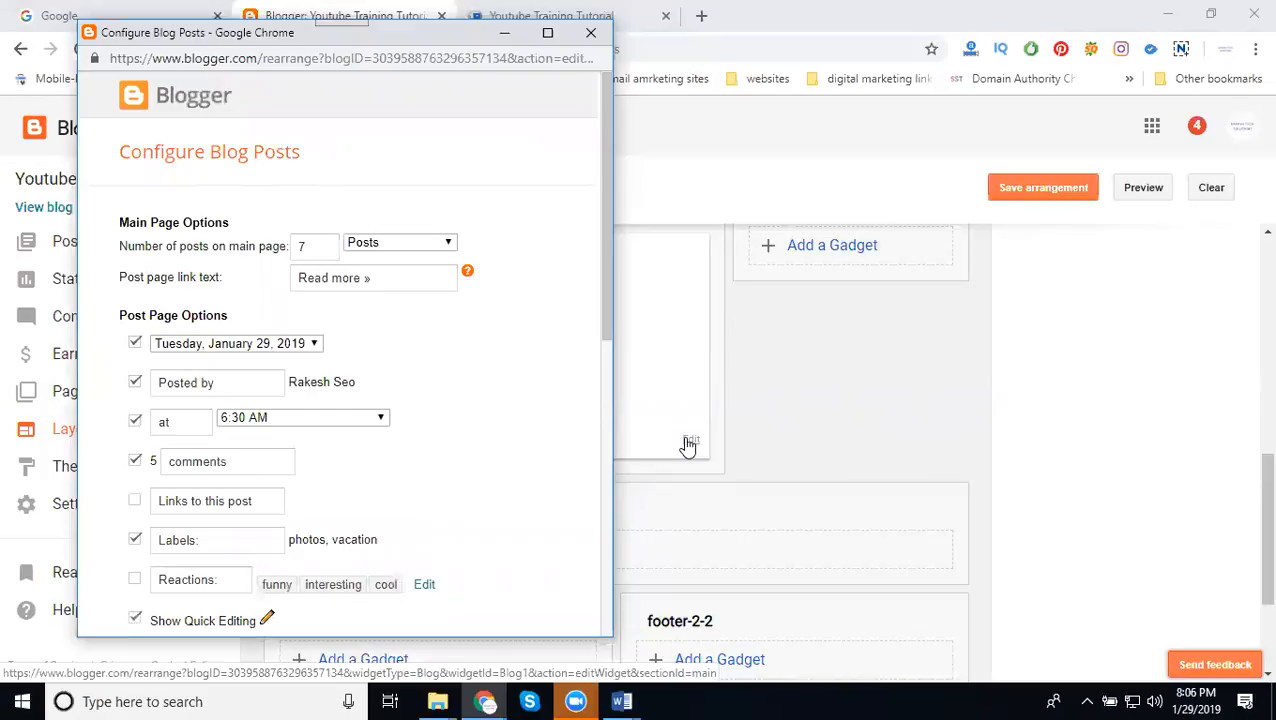
left_click(135, 343)
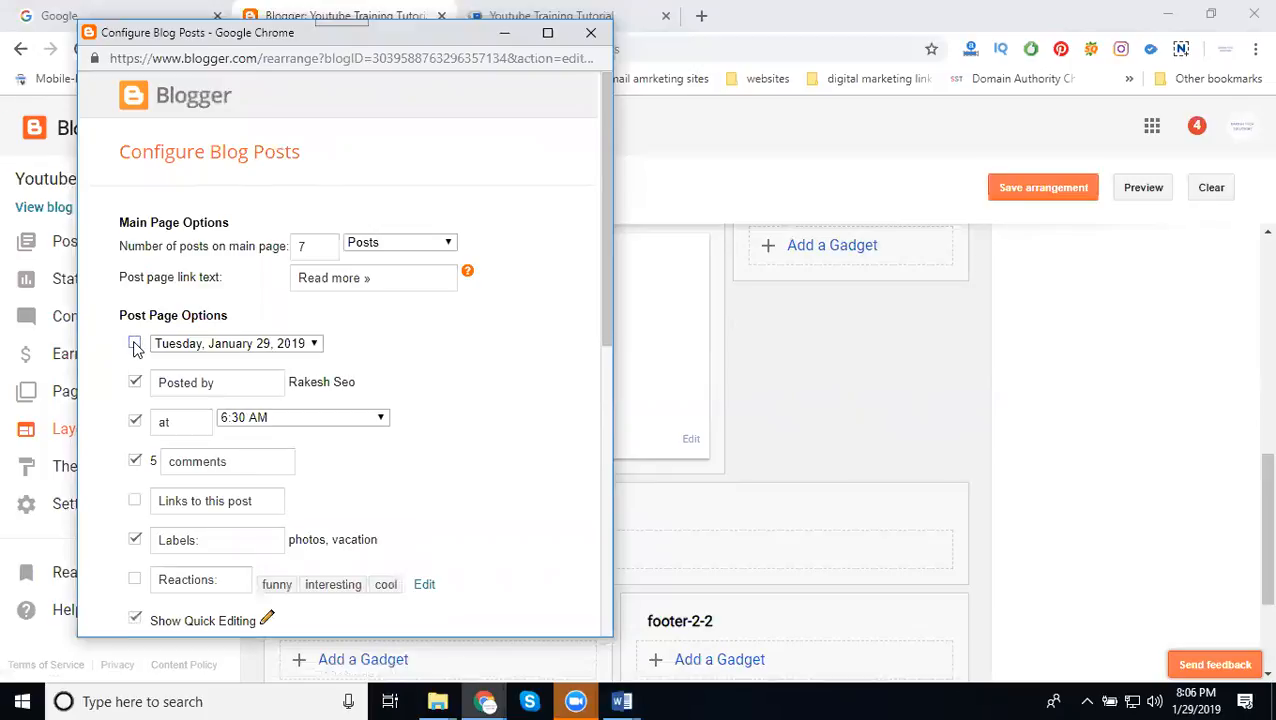
left_click(135, 385)
left_click(135, 422)
- Turn off Labels, Show Quick Editing and Location for the Blog Posts gadget, and save the gadget and the layout arrangement
scroll(120, 428, "down", 2)
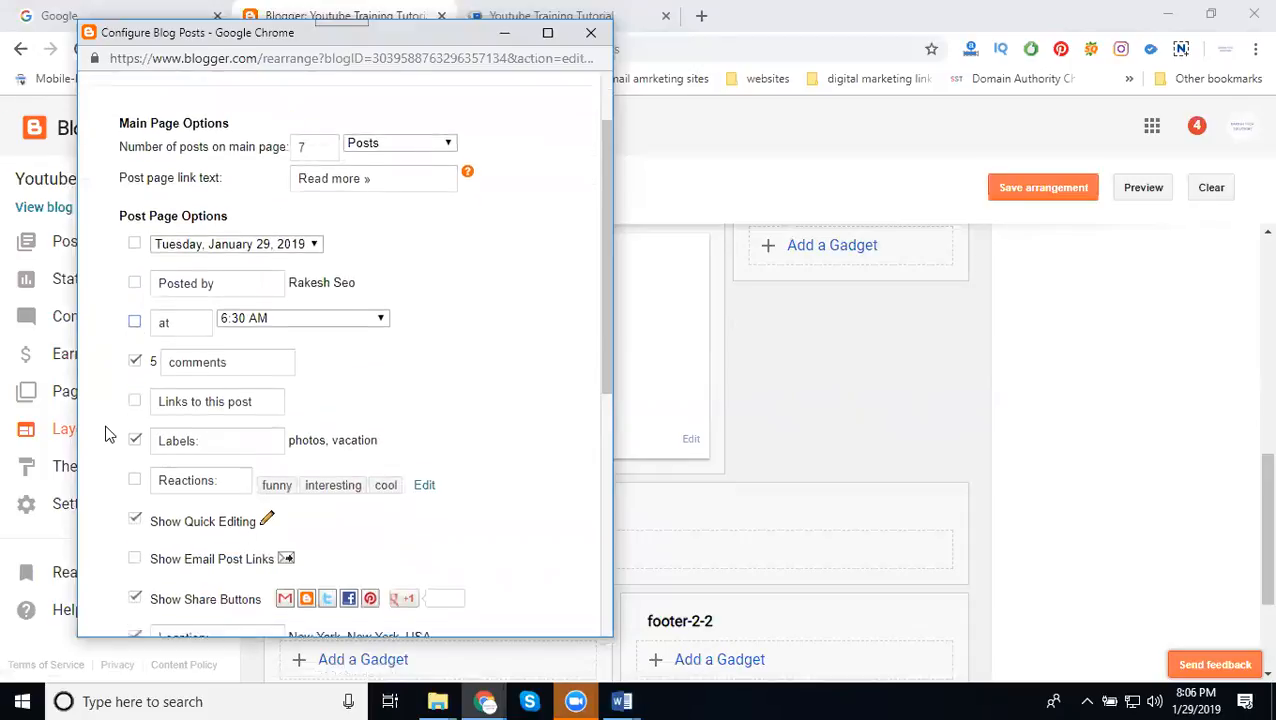
left_click(135, 353)
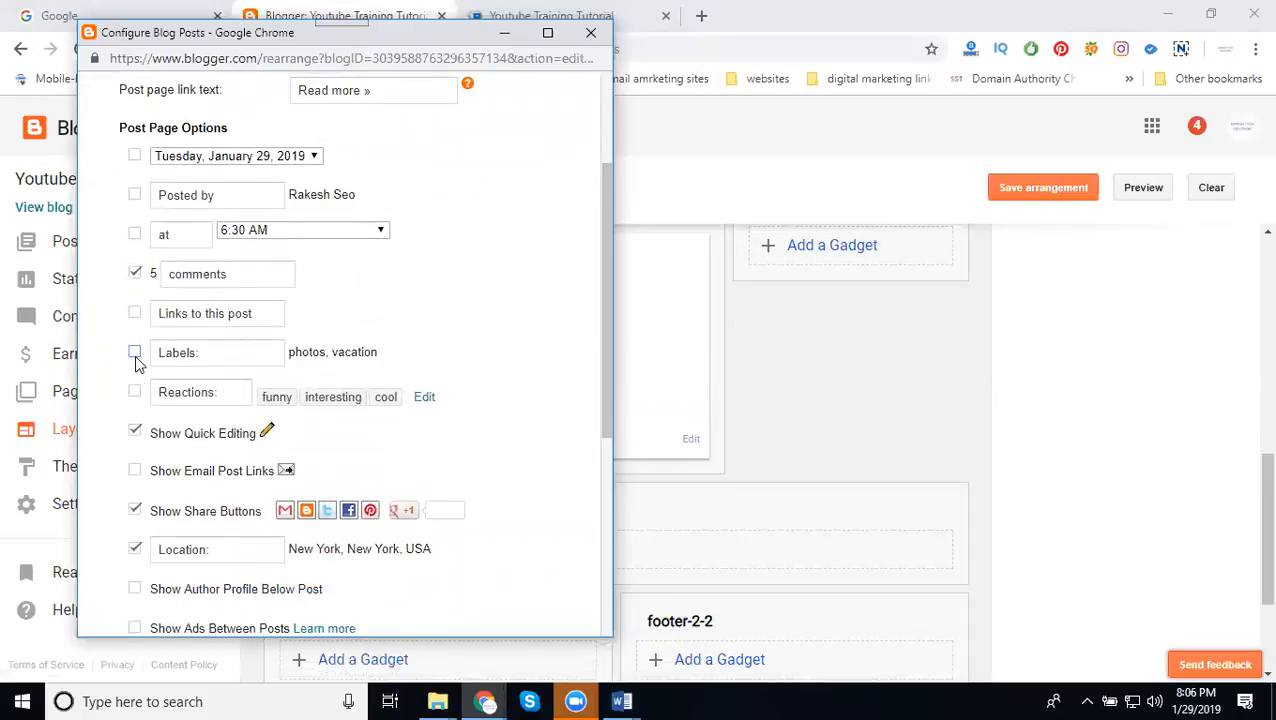
left_click(135, 433)
scroll(132, 447, "down", 1)
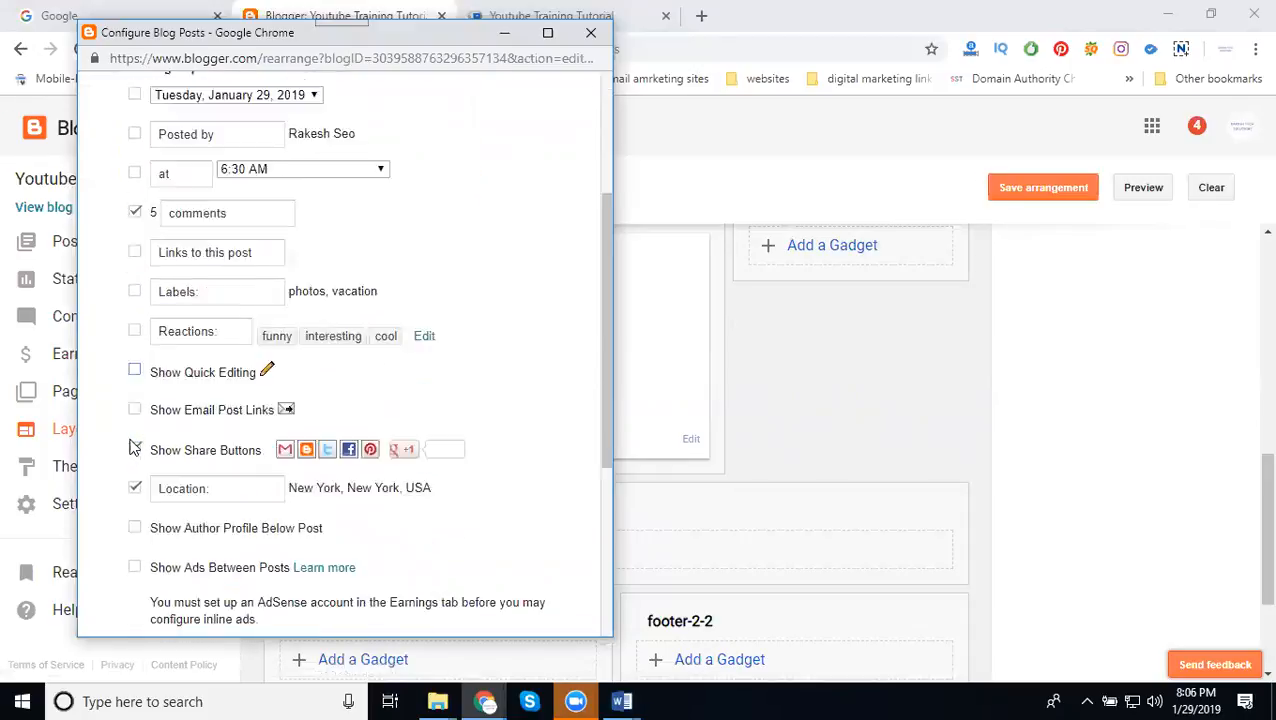
left_click(134, 458)
scroll(145, 503, "up", 1)
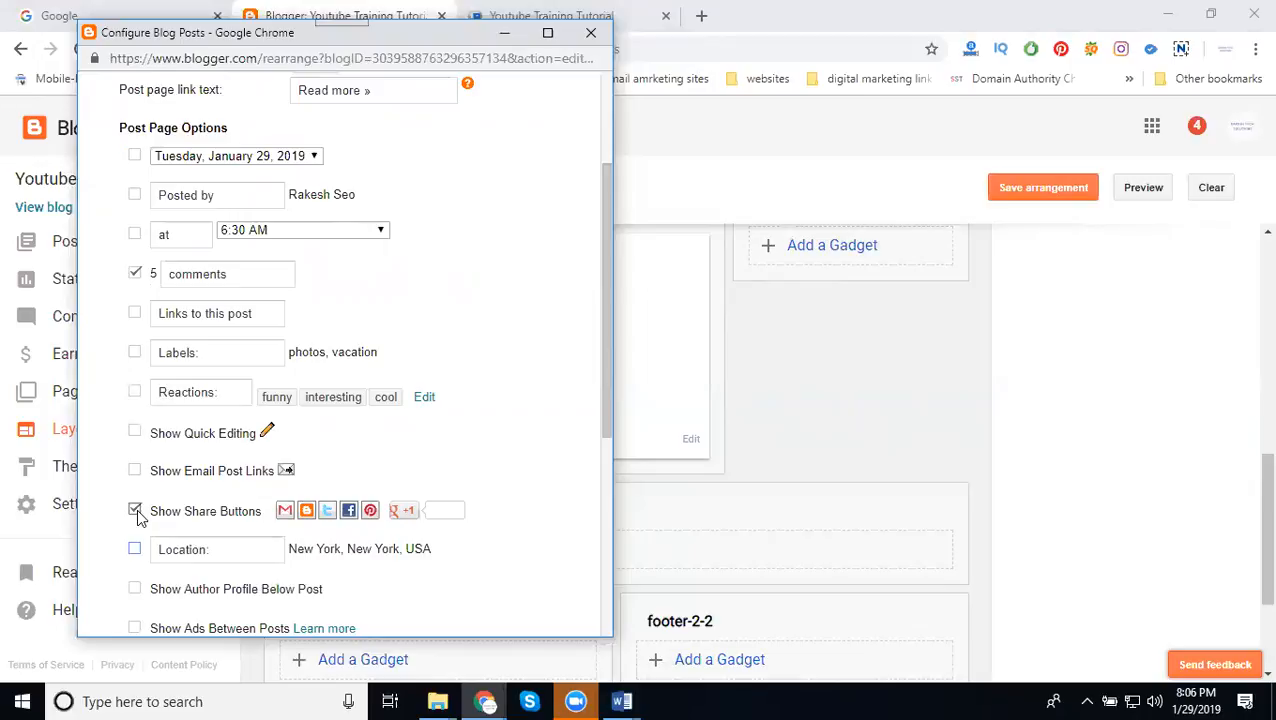
scroll(138, 515, "down", 4)
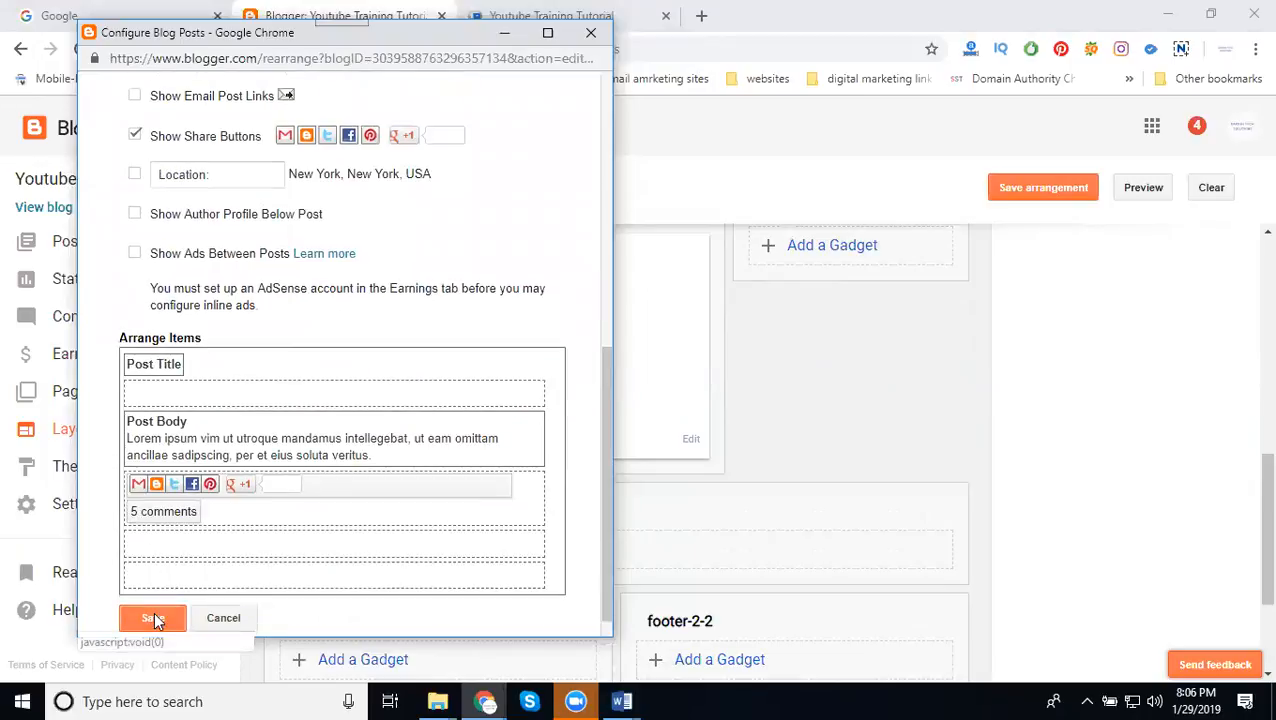
left_click(152, 618)
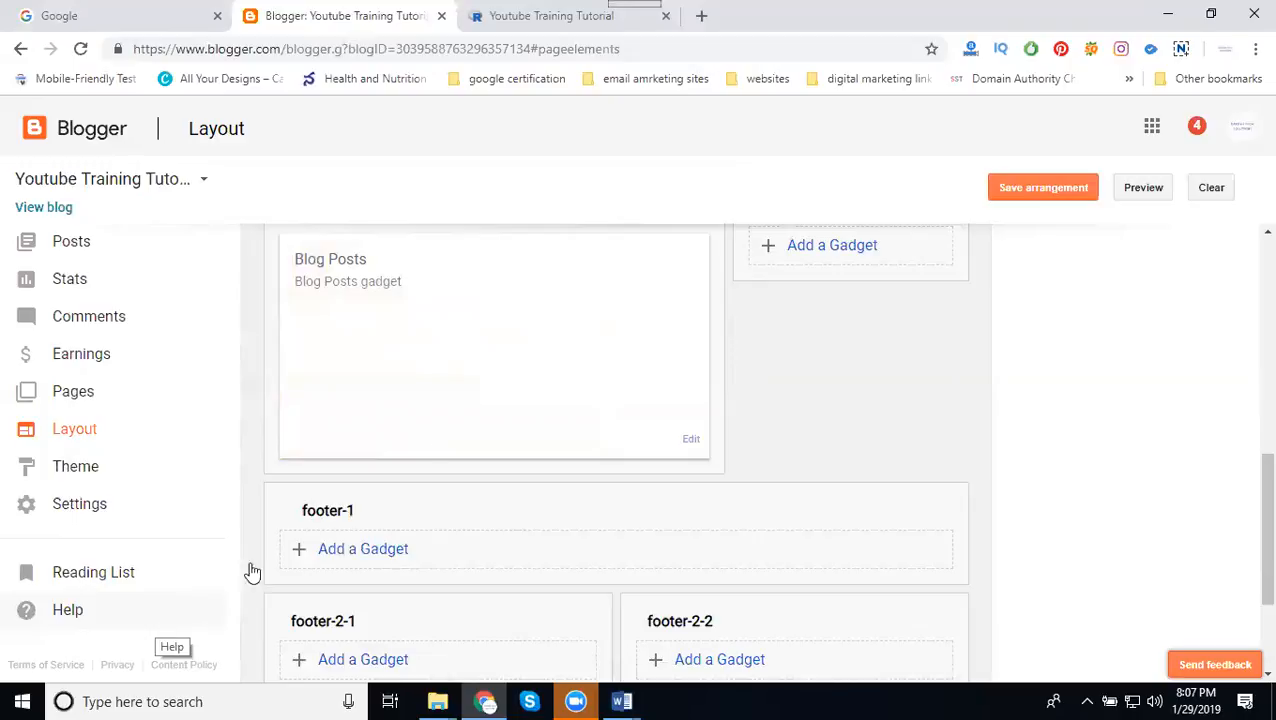
left_click(1045, 194)
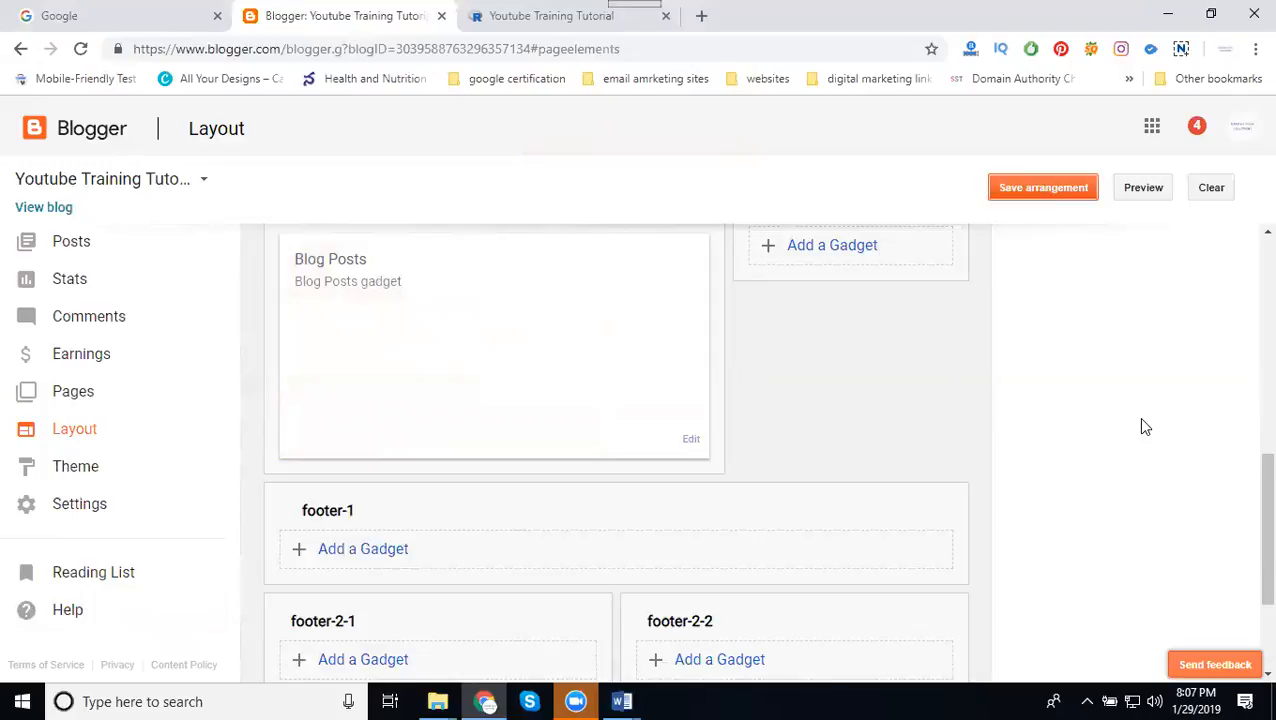
- Review the Blog Posts gadget's post page options and item arrangement, and save the configuration as it is
scroll(686, 484, "up", 1)
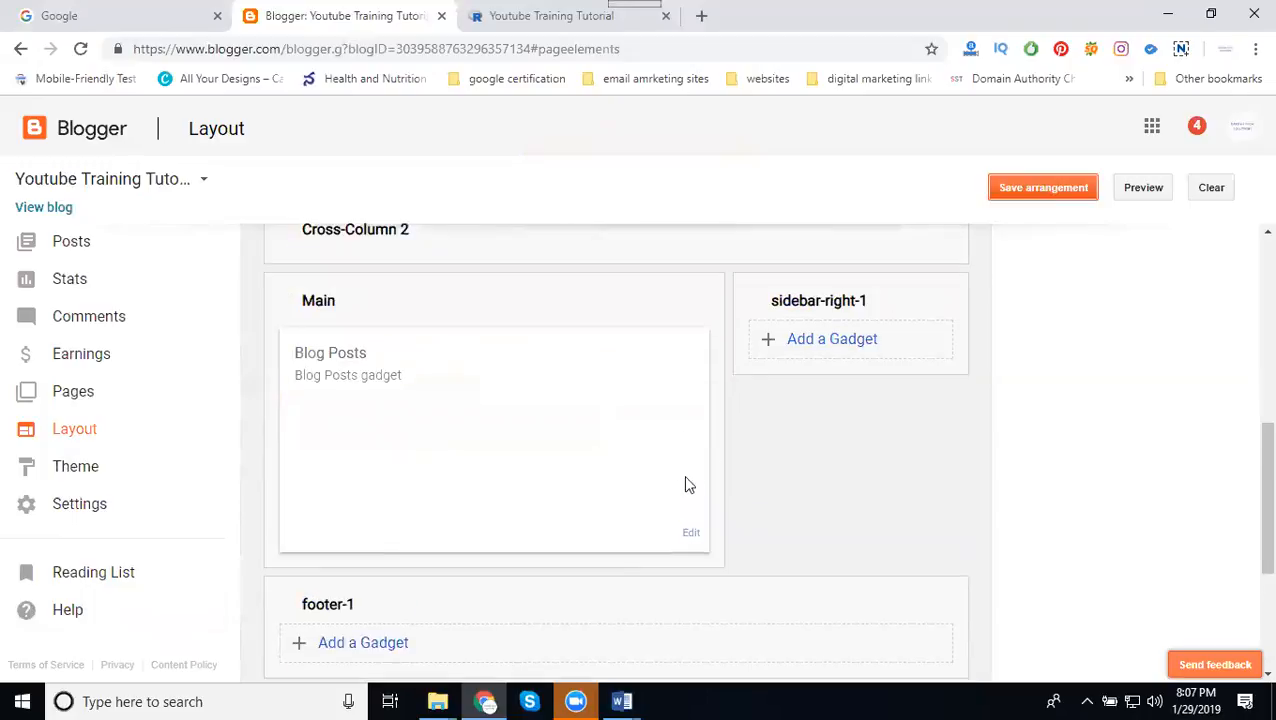
left_click(689, 537)
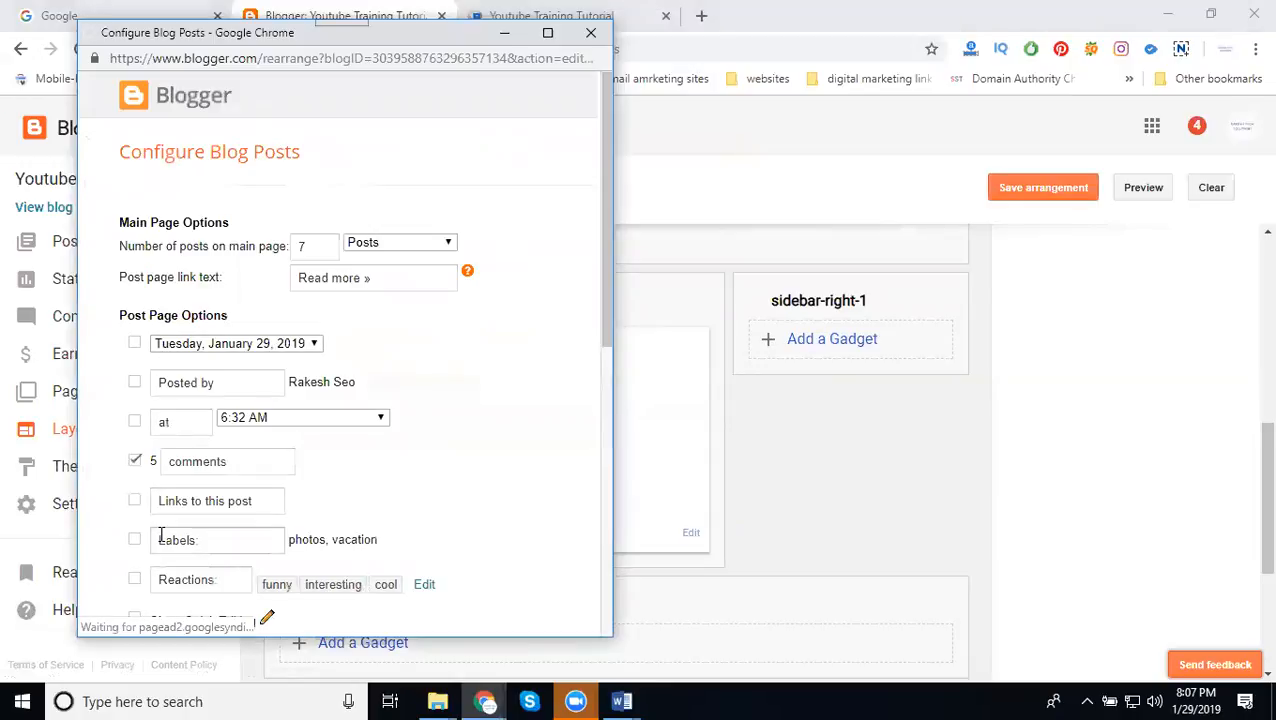
scroll(161, 535, "down", 5)
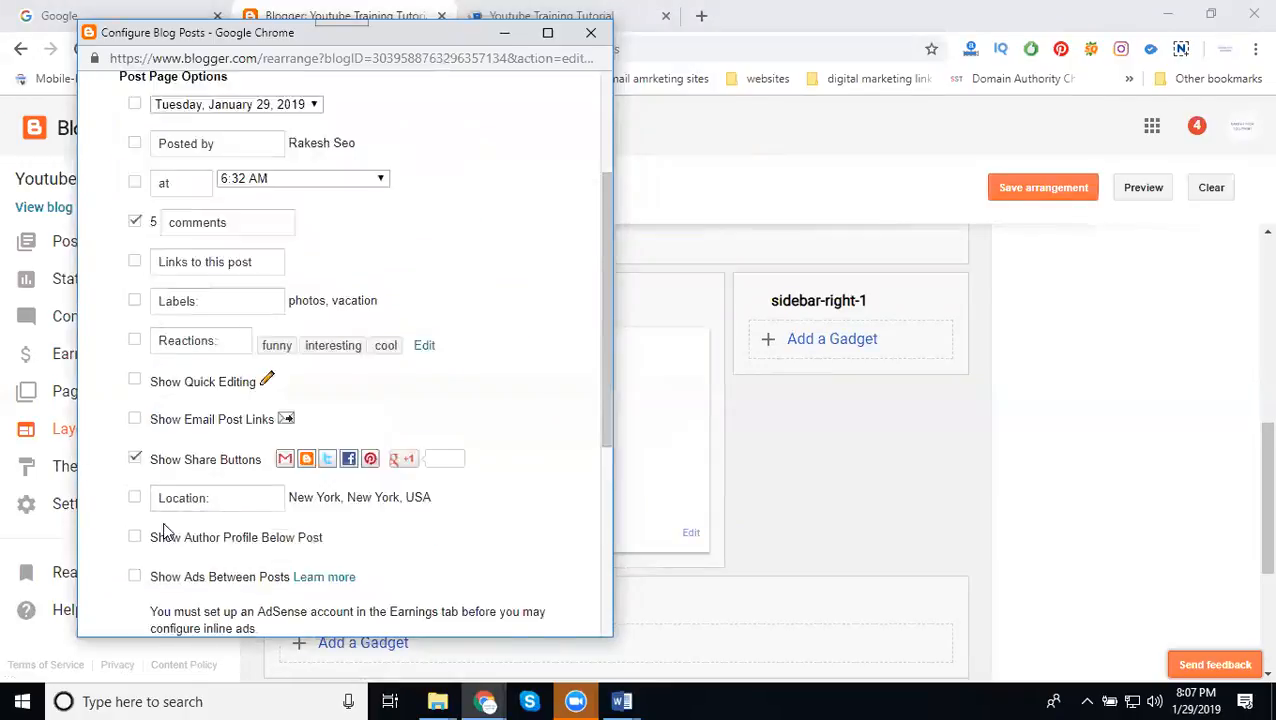
scroll(208, 577, "down", 2)
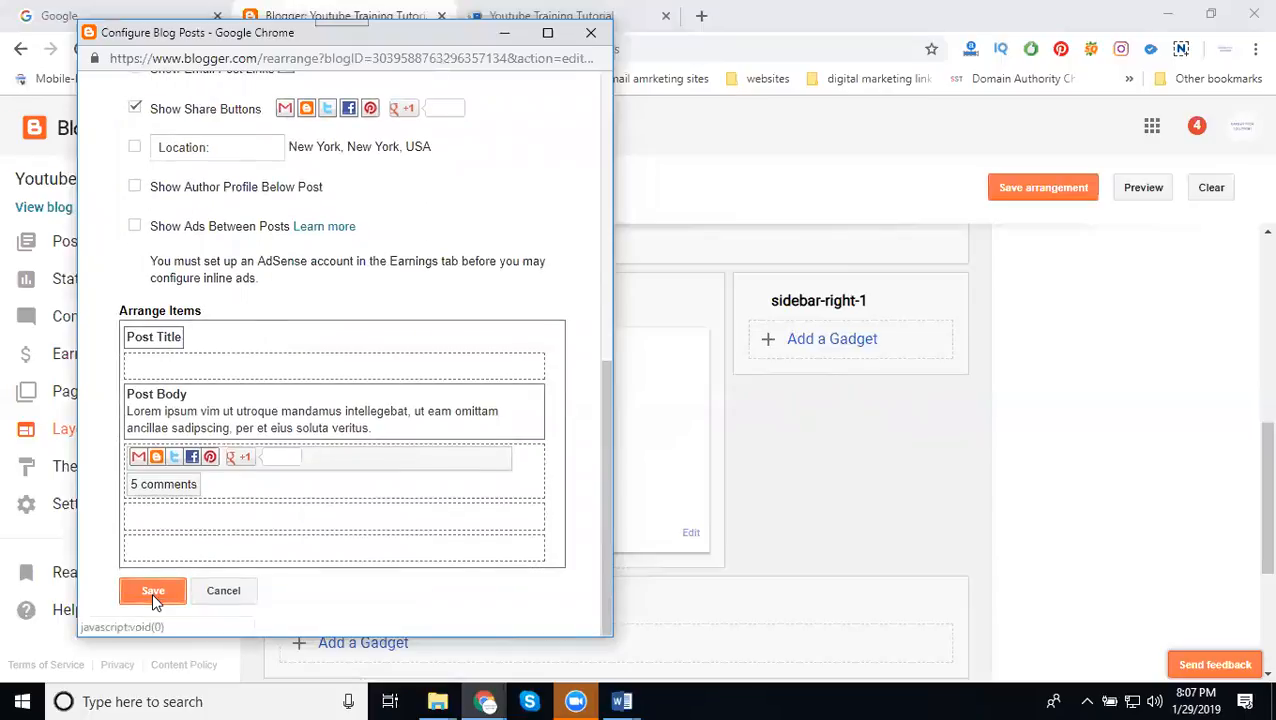
left_click(152, 592)
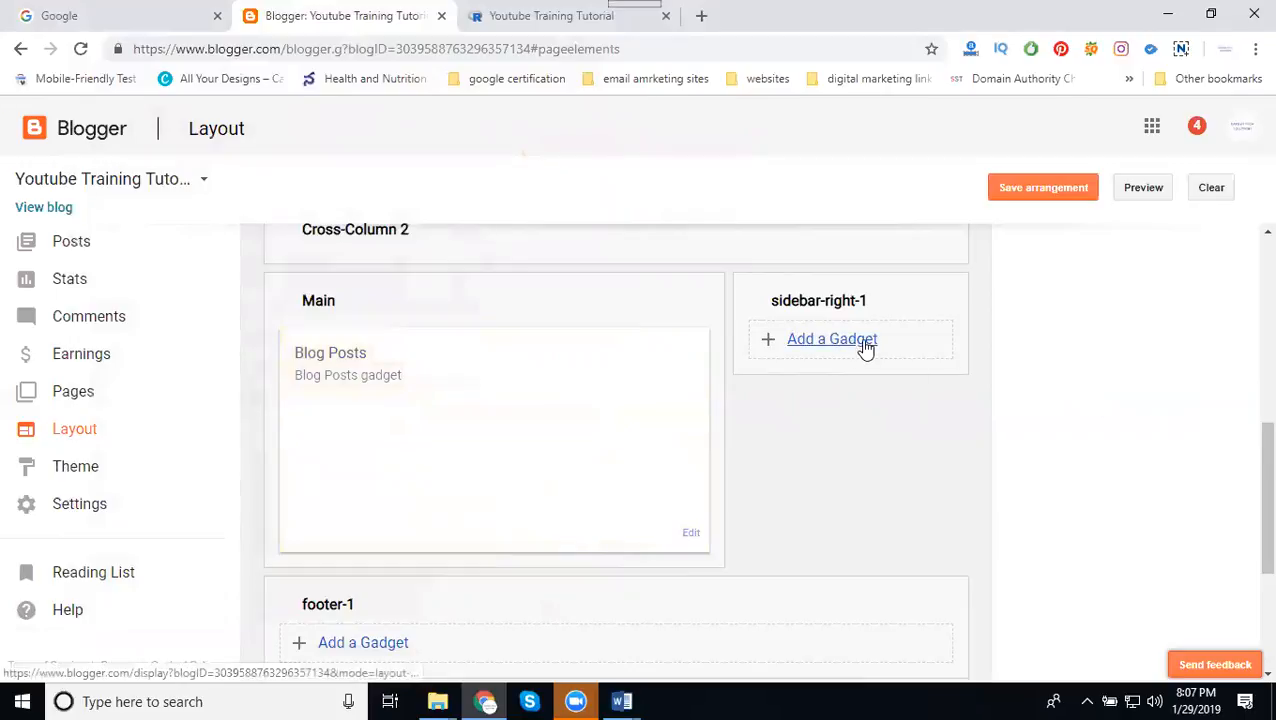
- Reload the live blog to check the saved layout changes, and return to the Blogger layout page
left_click(507, 18)
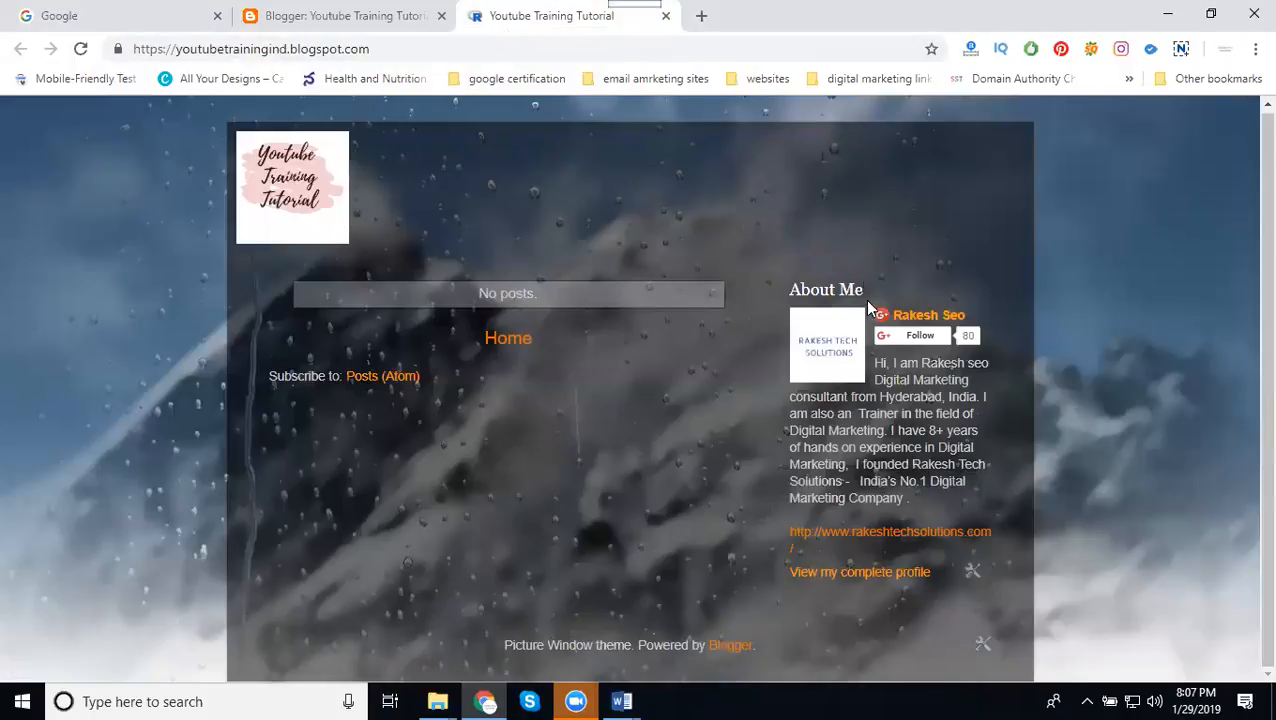
left_click(83, 49)
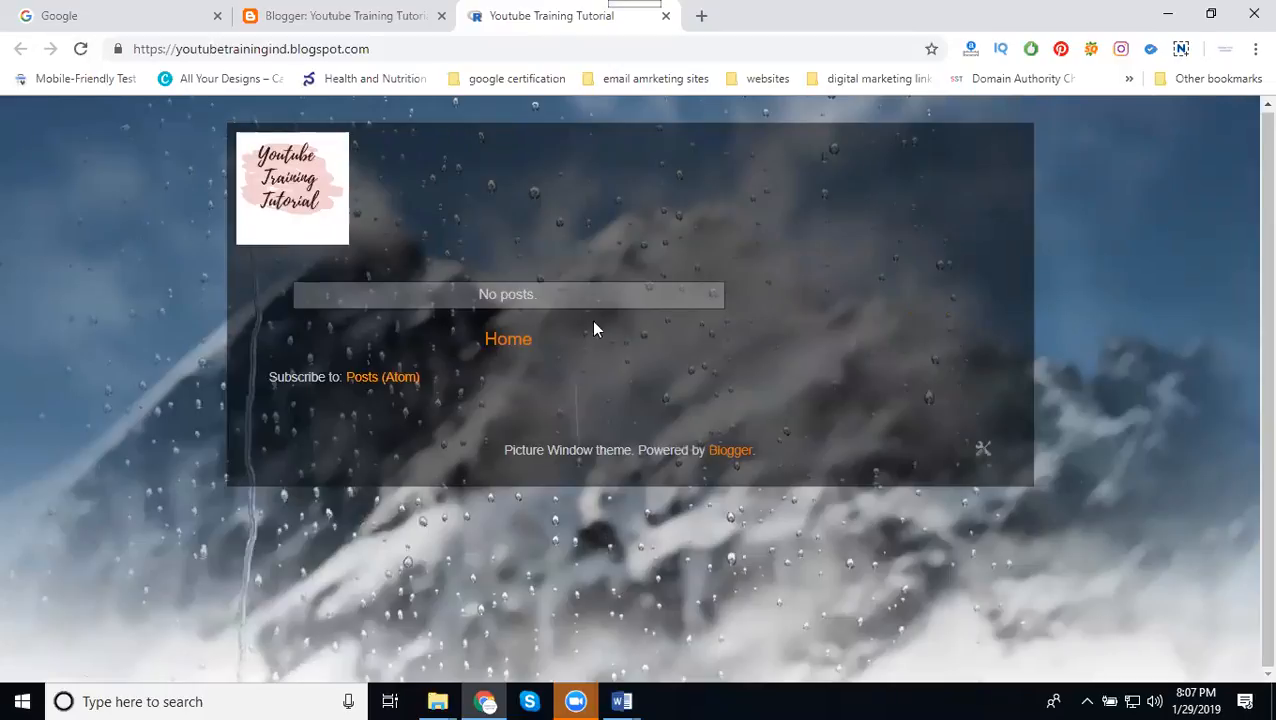
left_click(358, 13)
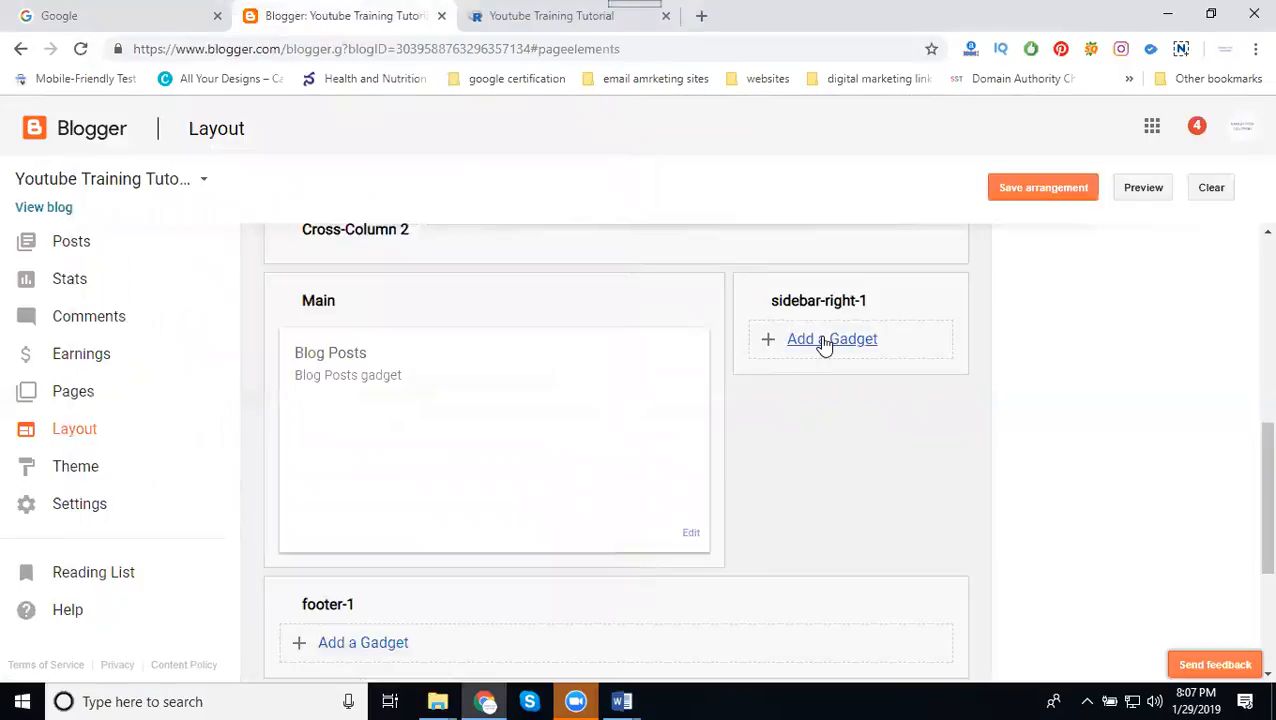
- Add a Contact Form gadget to sidebar-right-1 with its default title and save the arrangement
left_click(821, 342)
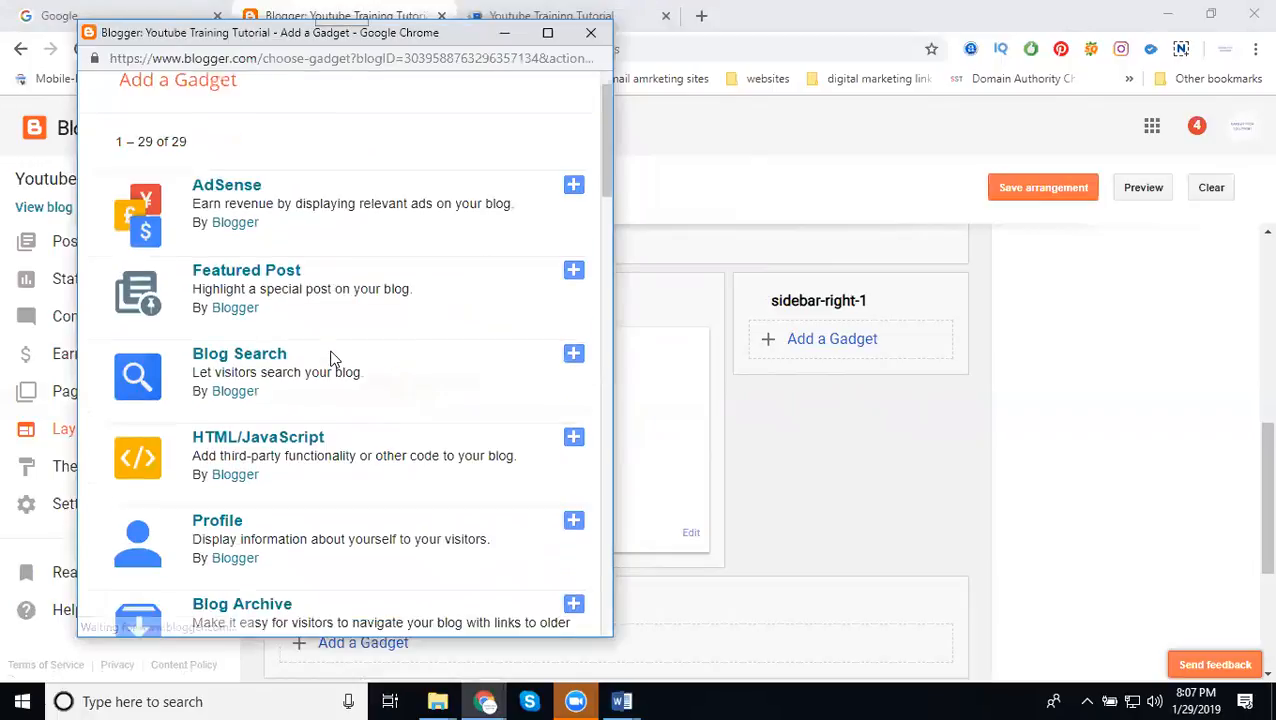
scroll(333, 358, "down", 5)
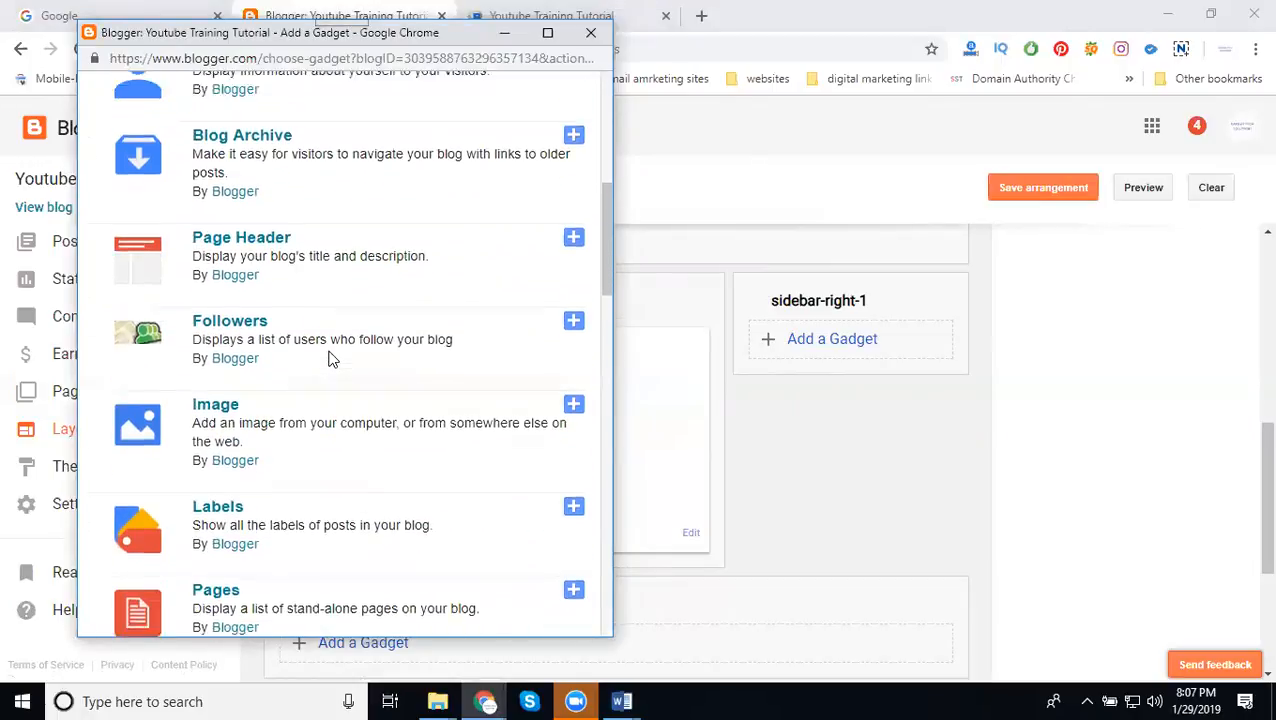
scroll(333, 358, "up", 5)
scroll(330, 353, "down", 5)
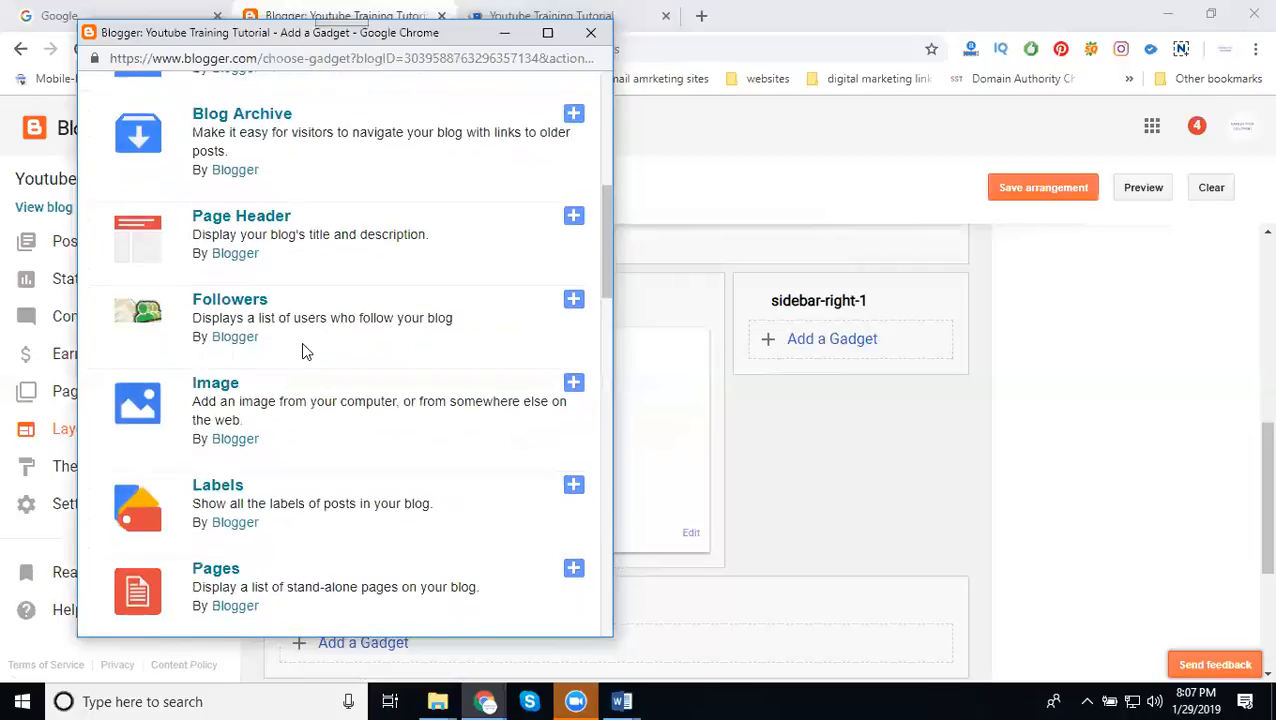
scroll(306, 352, "down", 7)
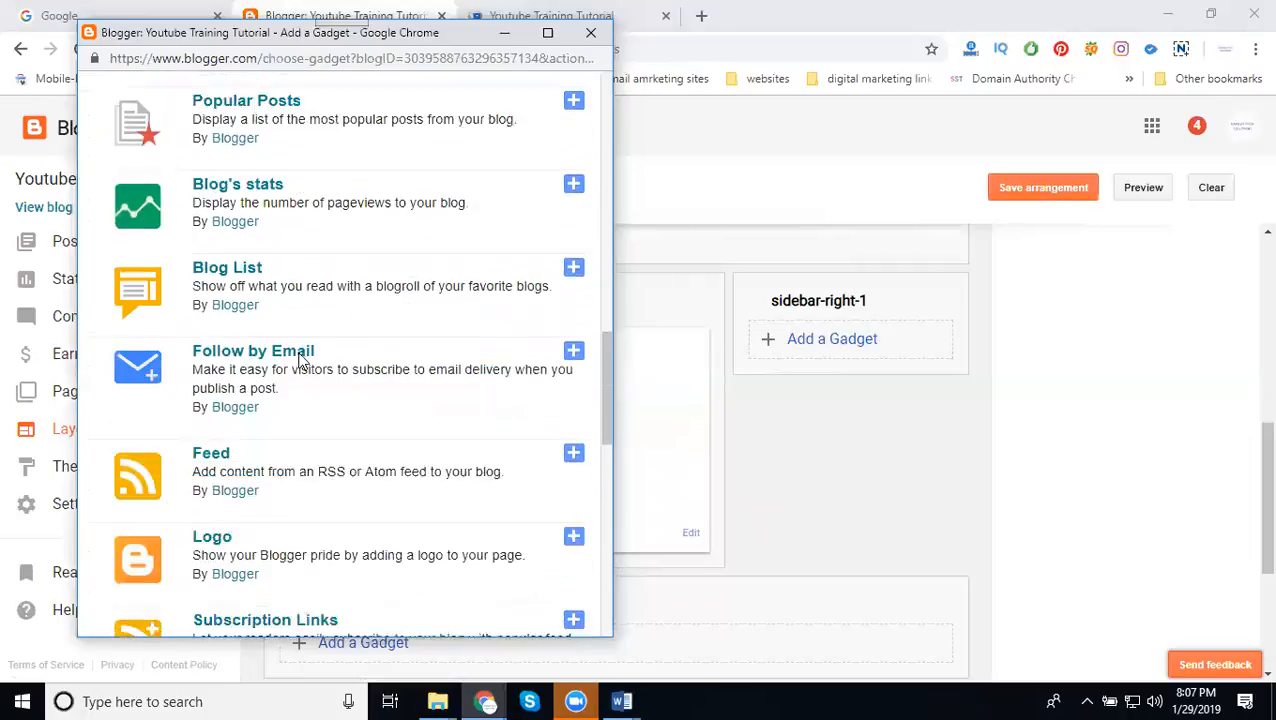
scroll(303, 362, "down", 5)
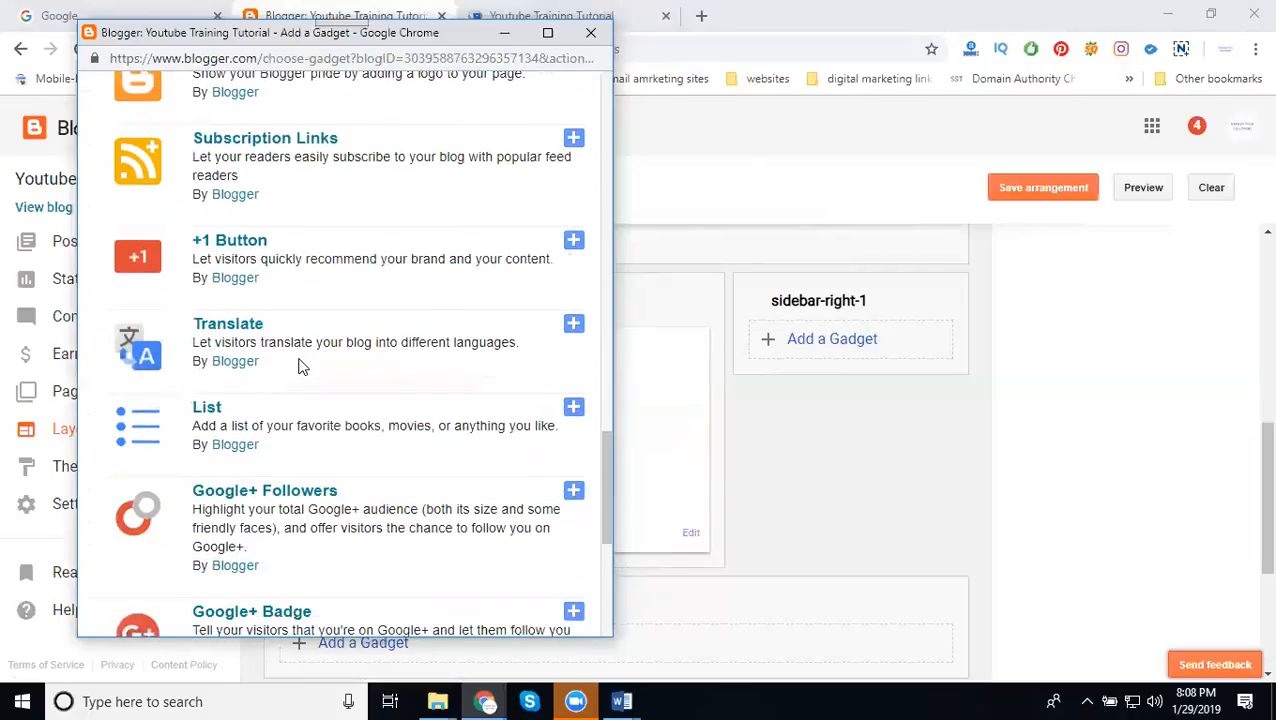
scroll(300, 367, "down", 3)
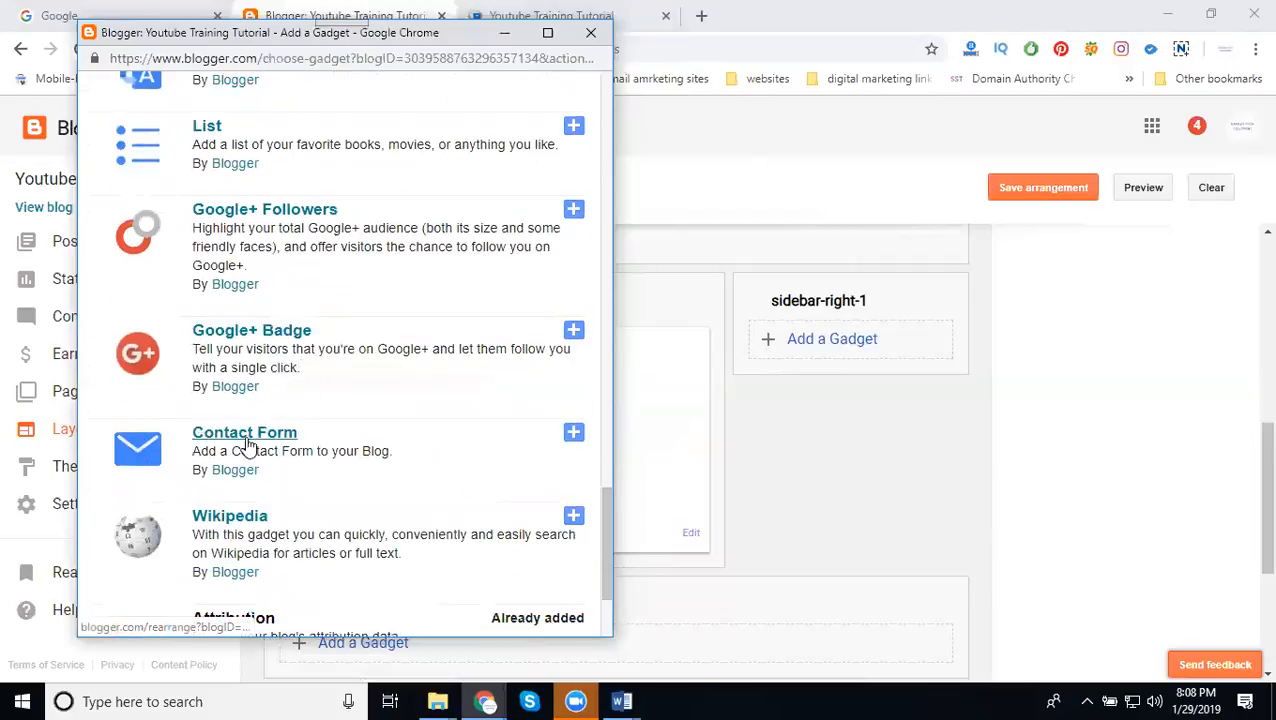
left_click(572, 432)
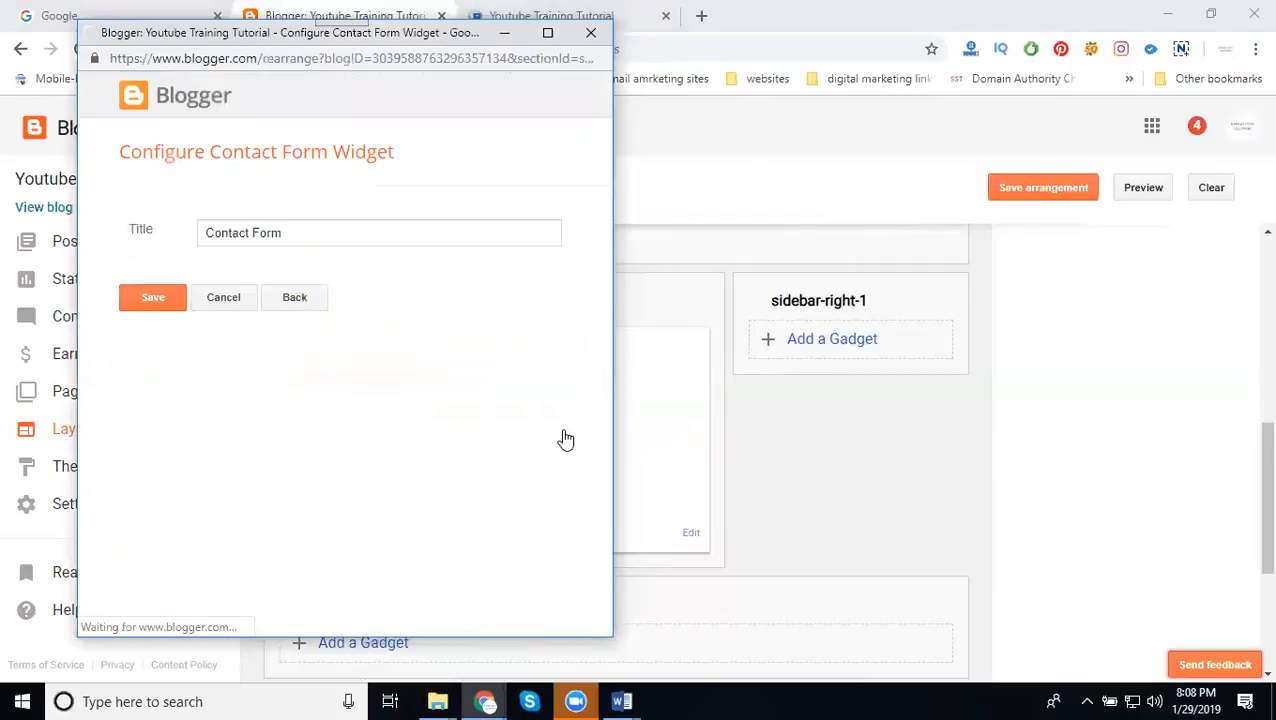
left_click(137, 301)
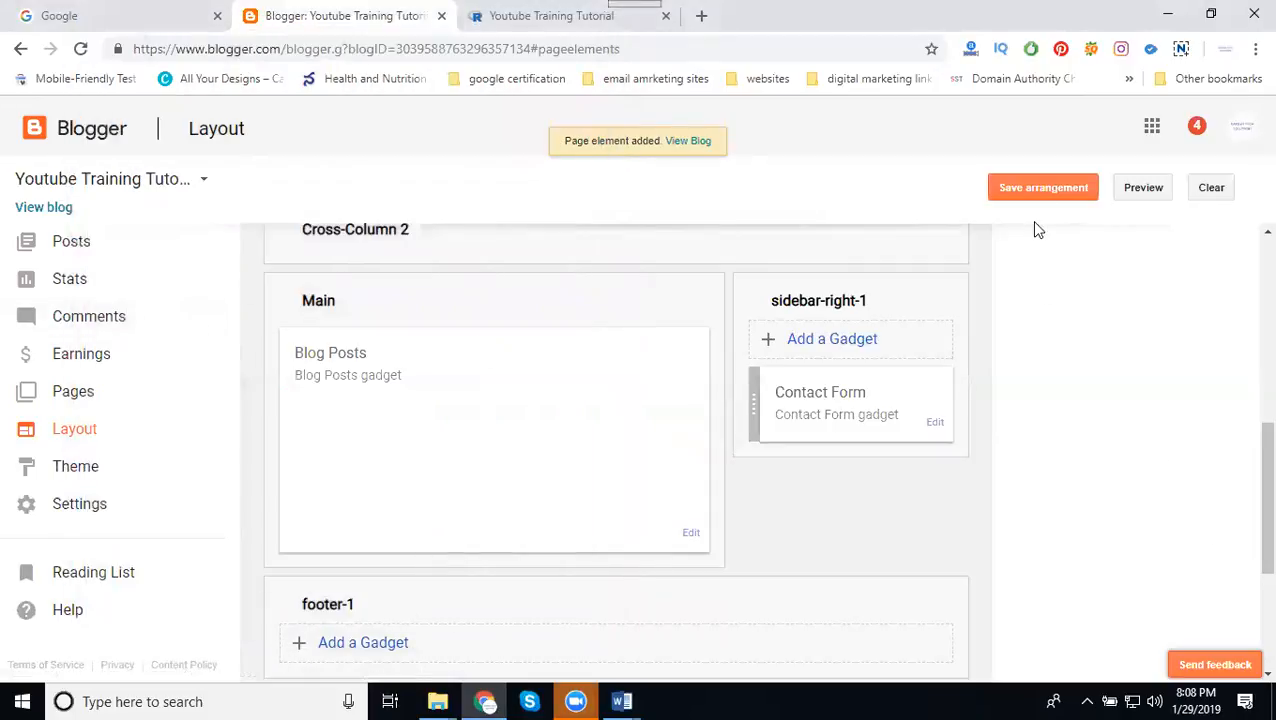
left_click(1042, 190)
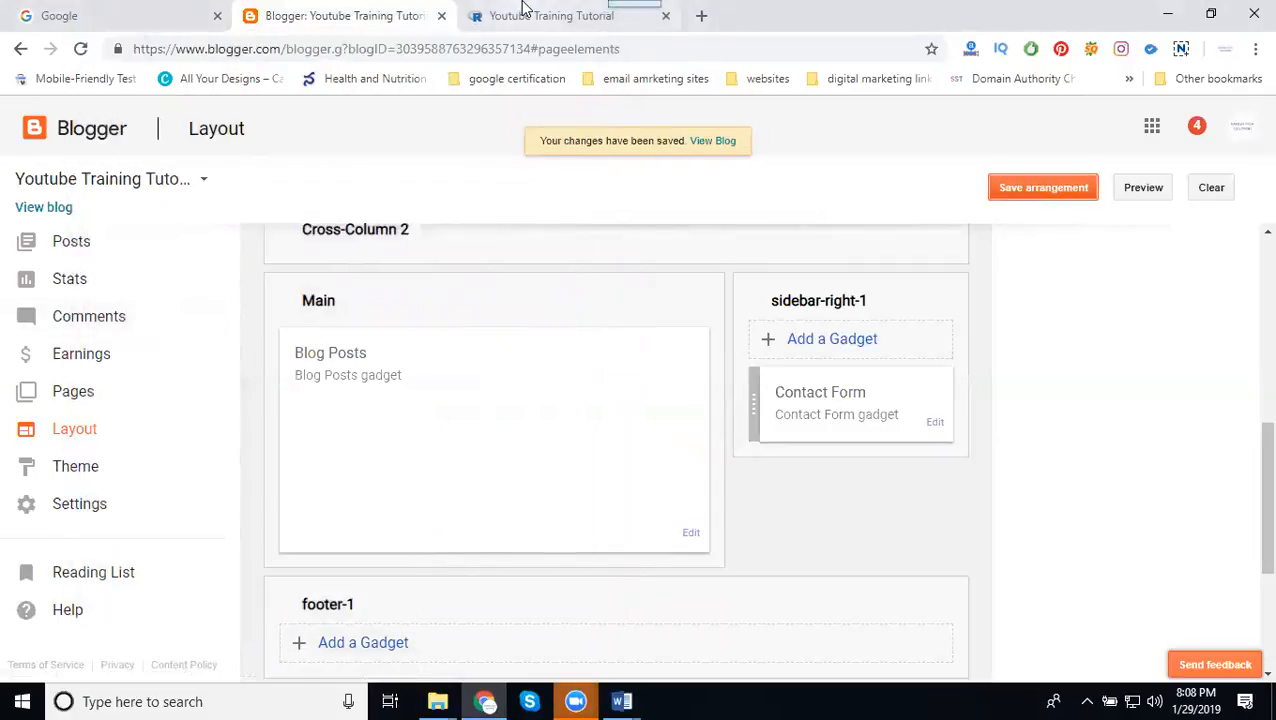
- Reload the live blog and test the sidebar contact form by sending it empty, checking the required Email field
left_click(522, 12)
left_click(80, 49)
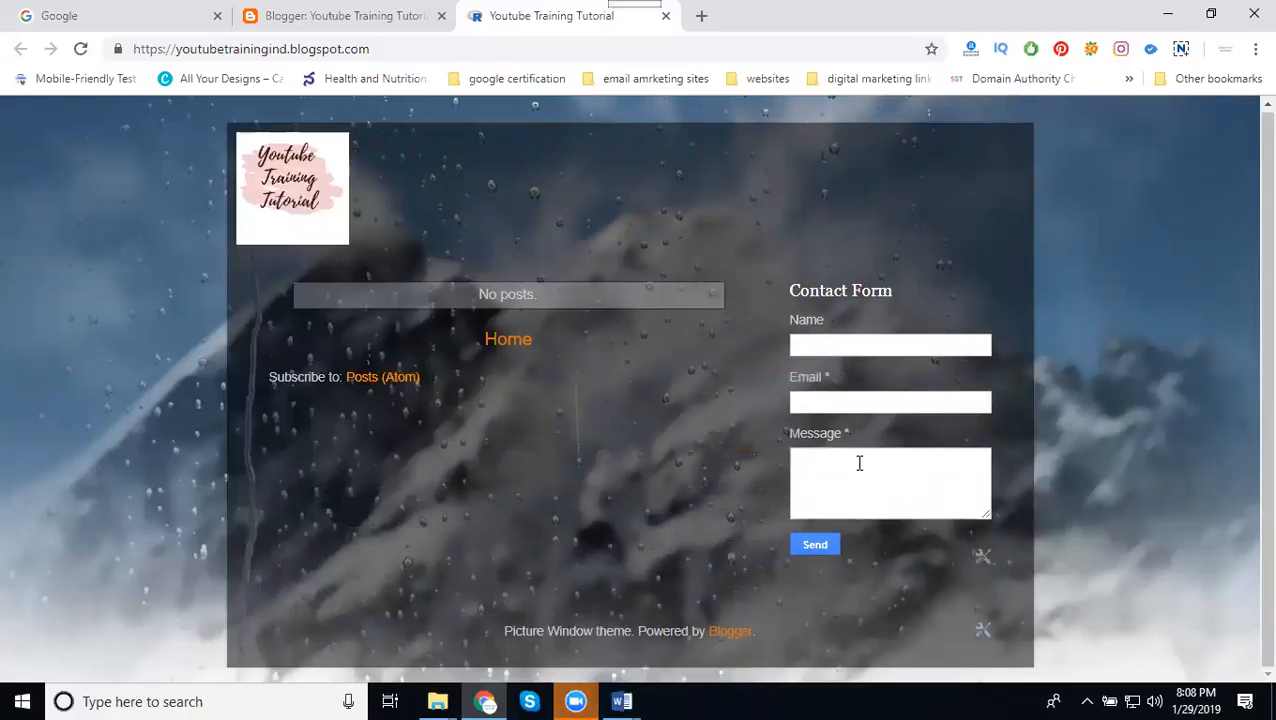
left_click(817, 547)
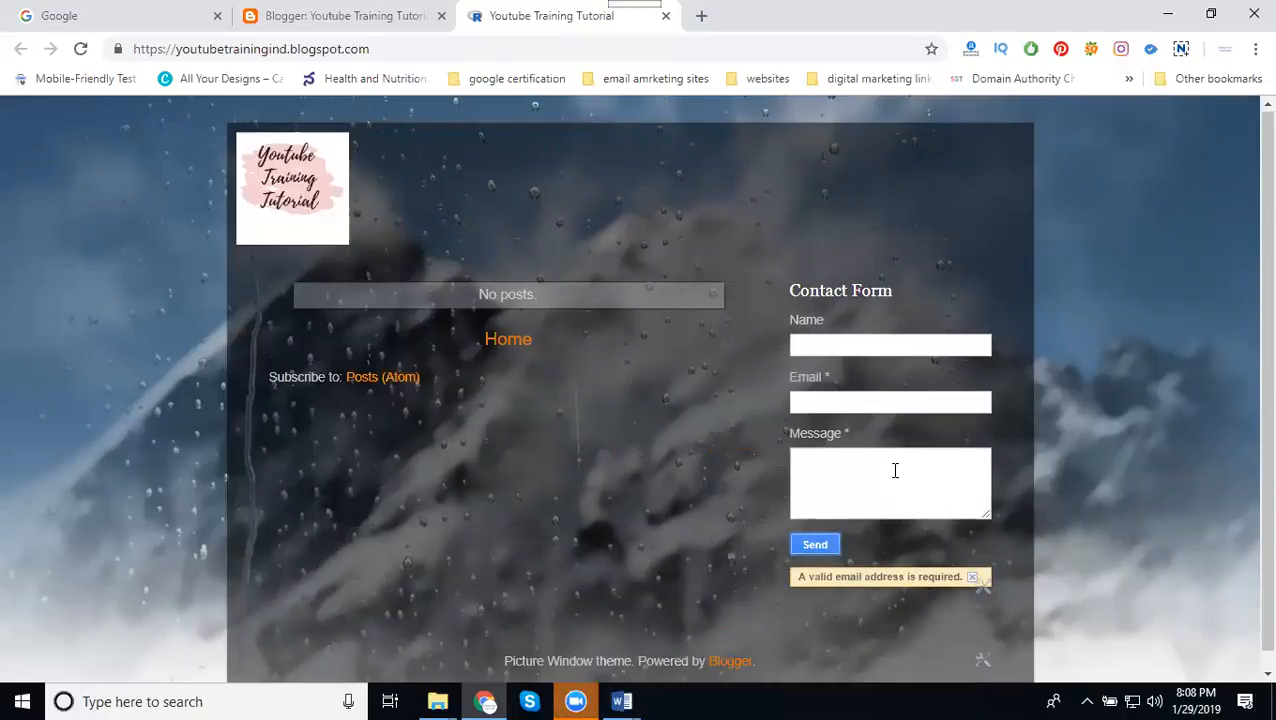
left_click_drag(829, 376, 825, 375)
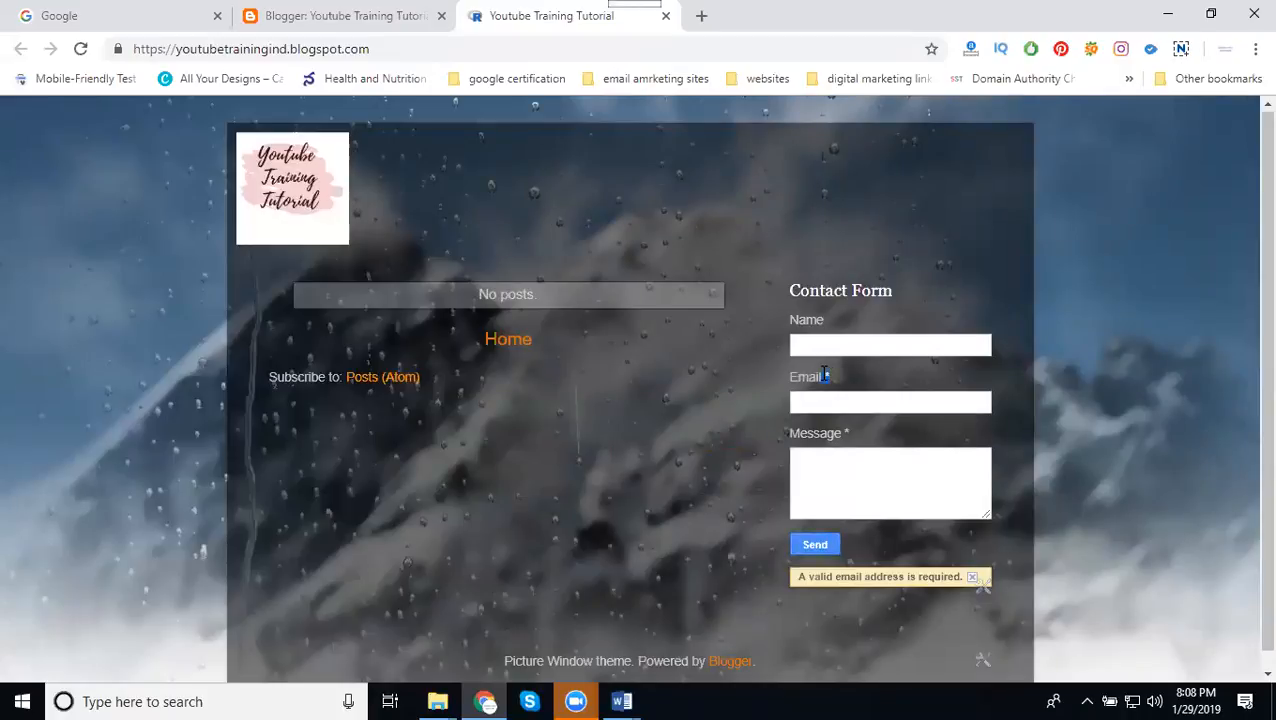